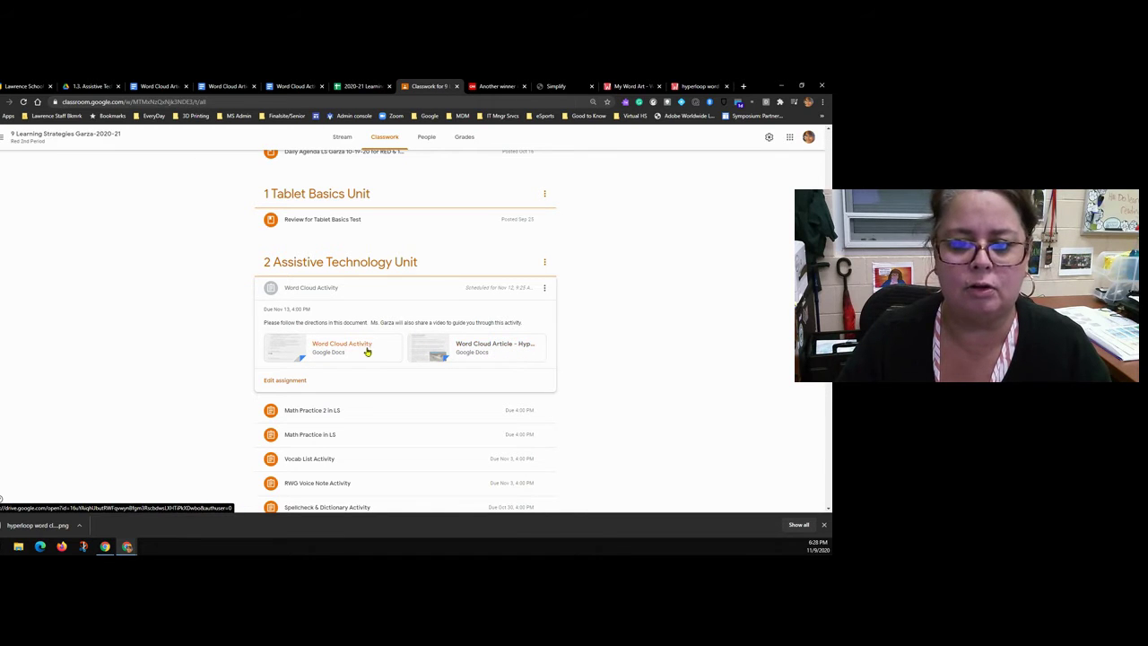
Step: Read through the Word Cloud Activity directions and question sections, and look at the Hyperloop article document
click(284, 85)
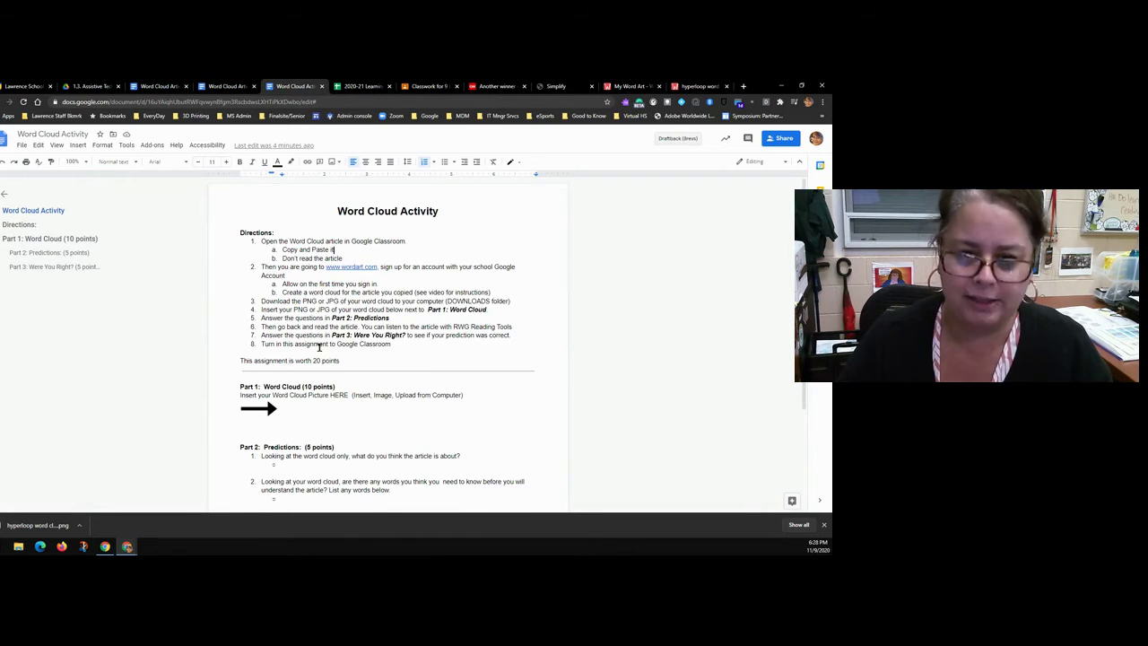
scroll(320, 347, down, 3)
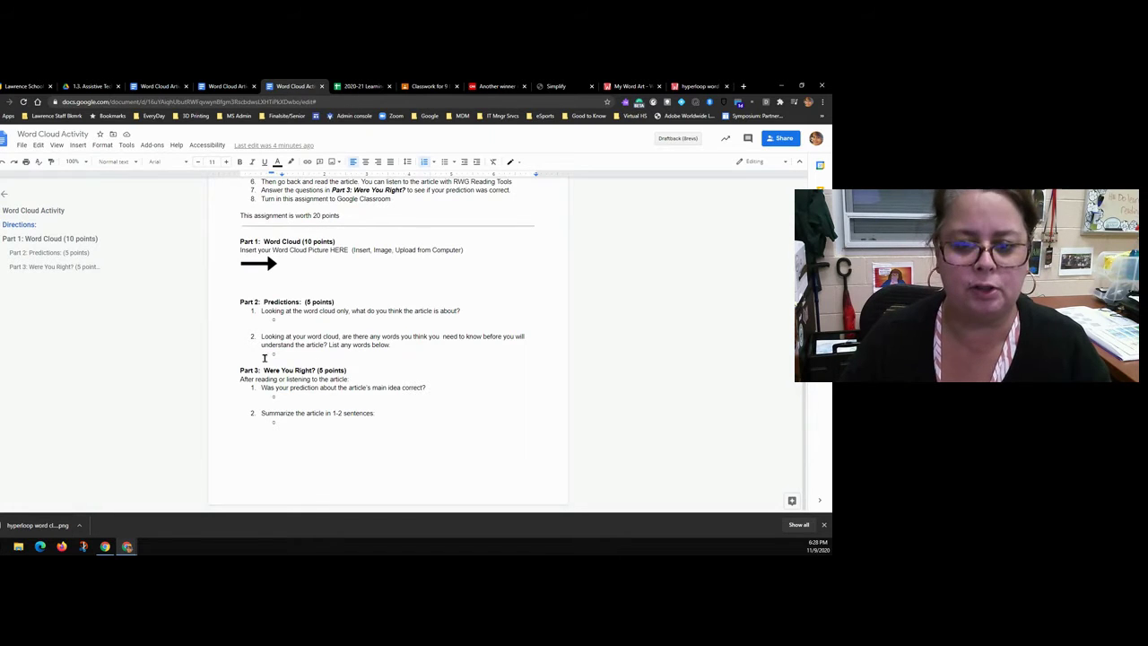
scroll(277, 374, up, 3)
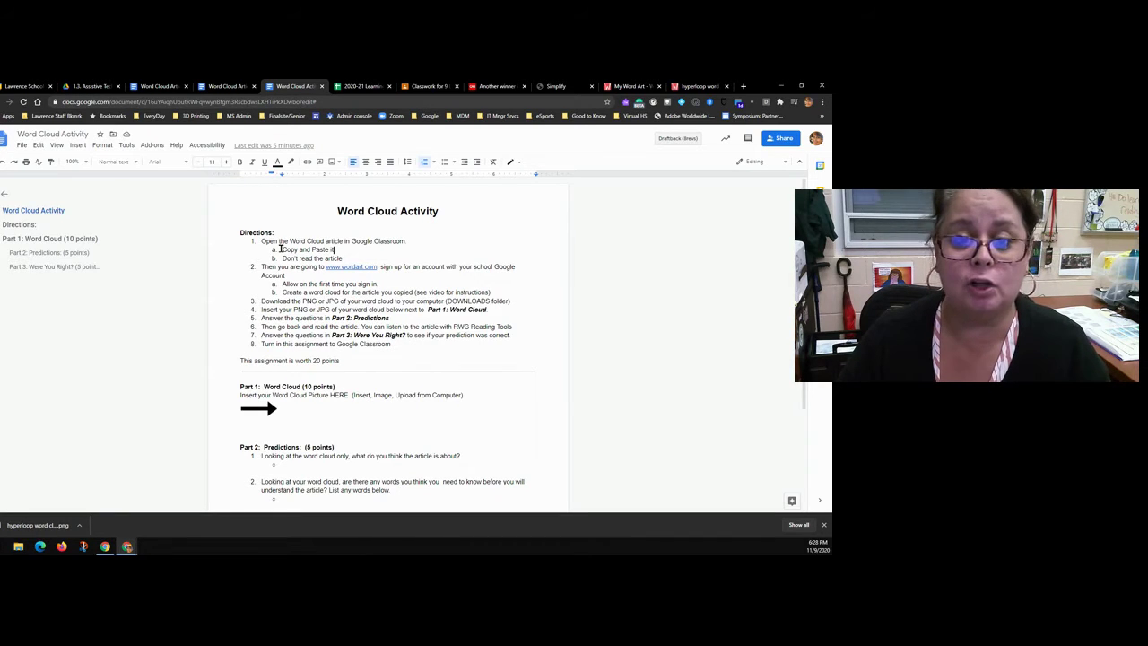
click(228, 90)
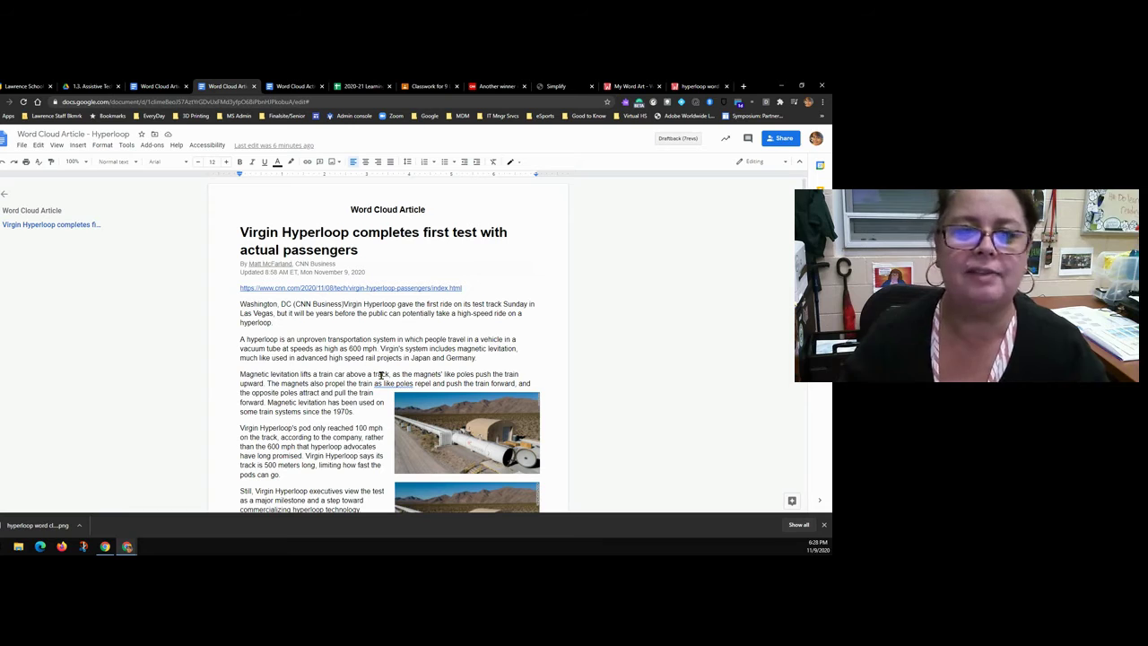
Step: Copy the entire text of the "Word Cloud Article - Example" document
click(156, 86)
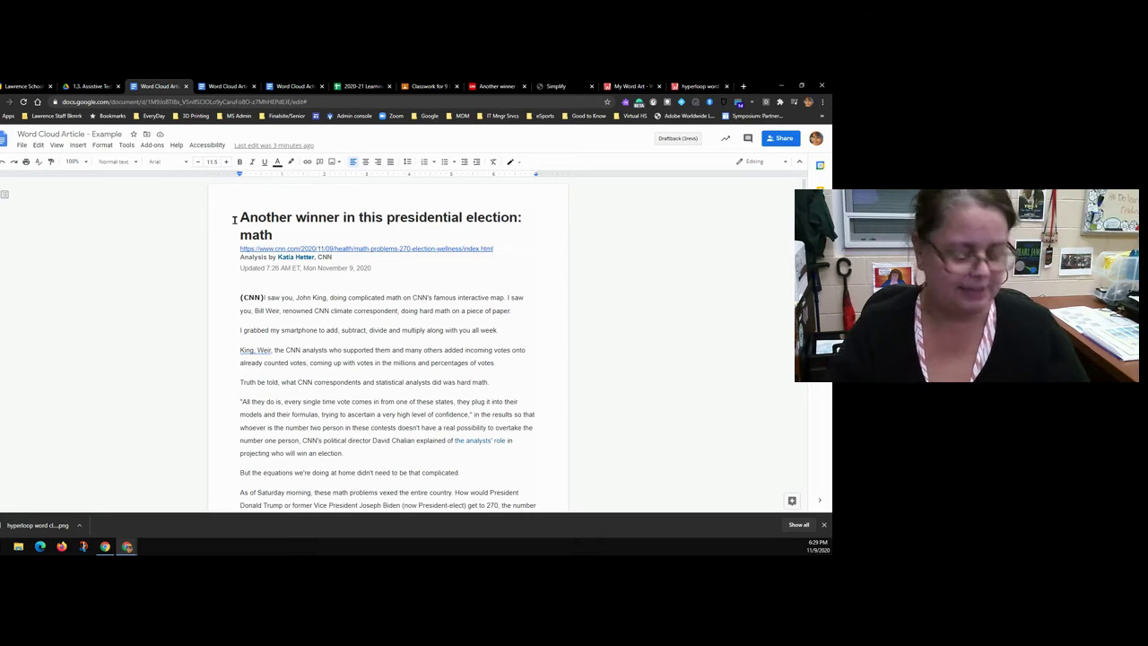
key(ctrl+a)
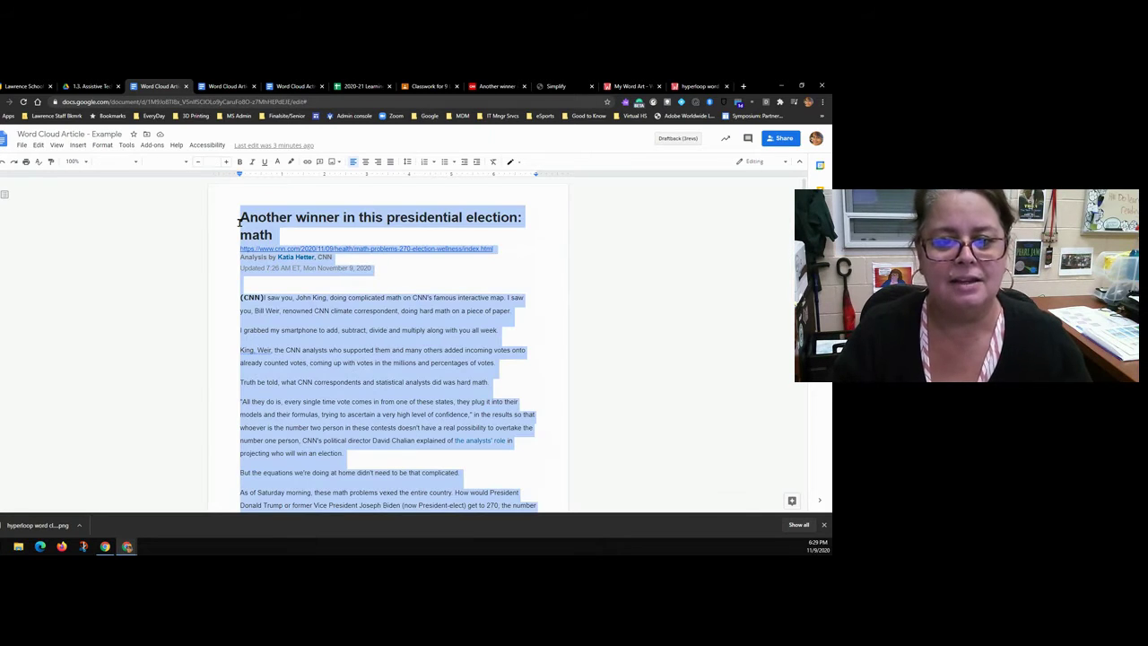
click(237, 220)
scroll(374, 416, down, 15)
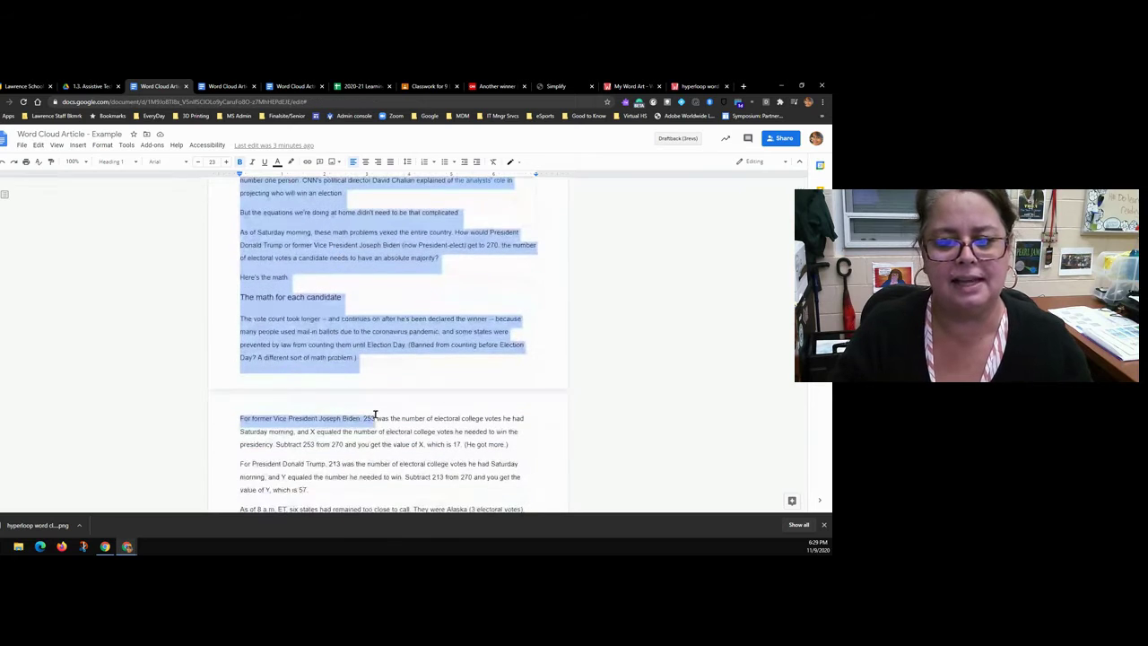
scroll(376, 414, down, 10)
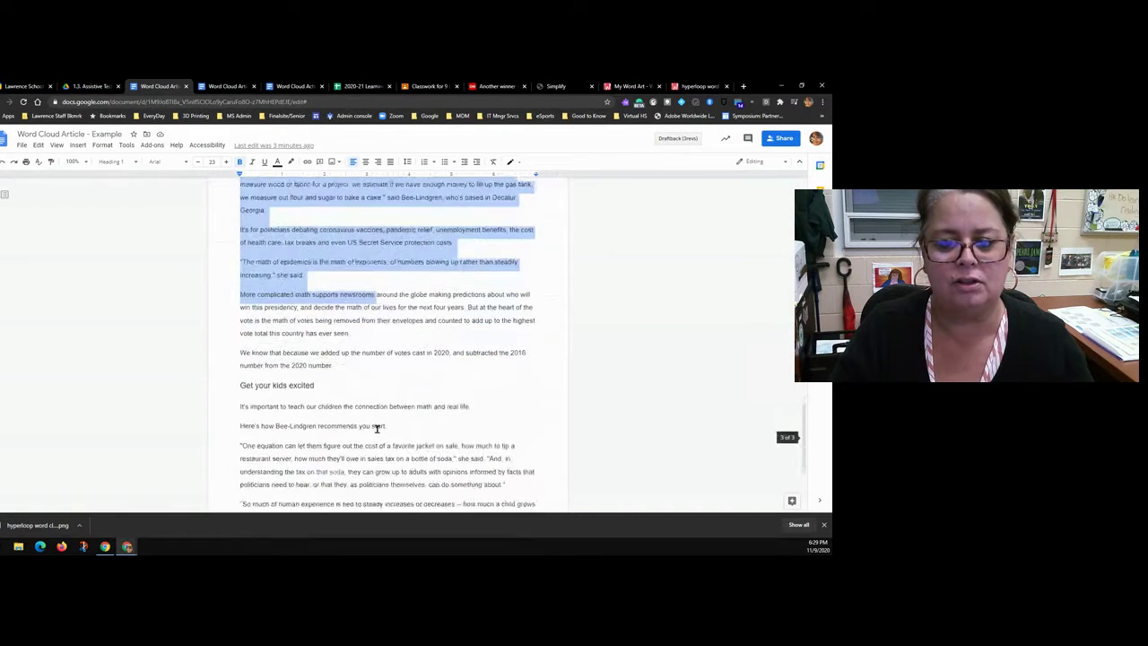
key(ctrl+a)
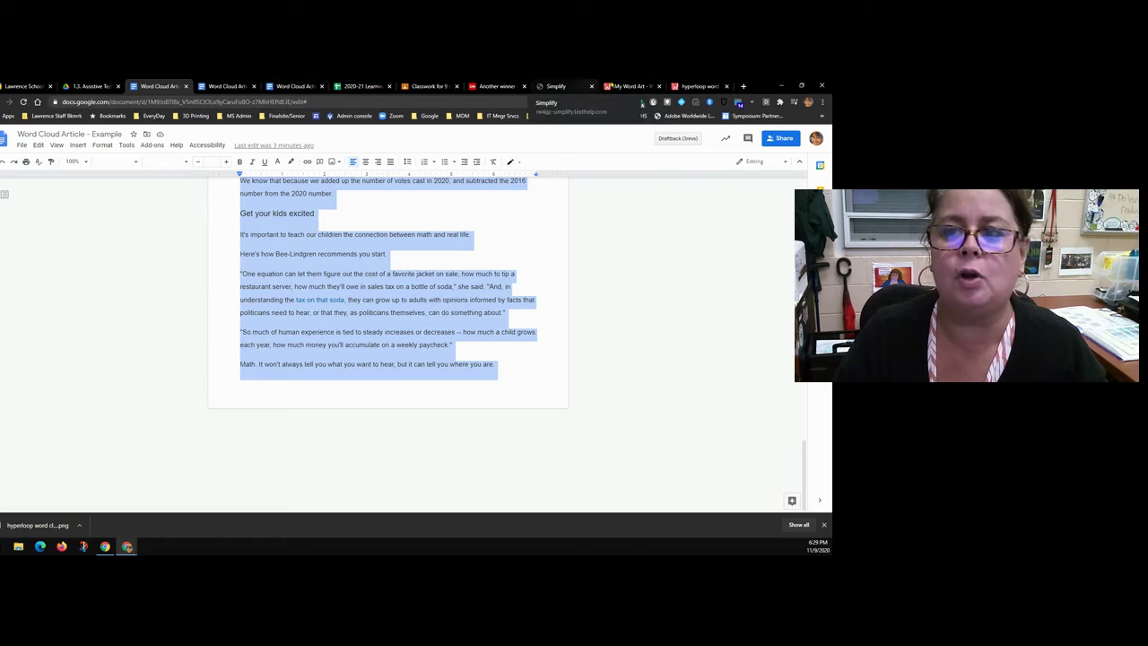
Step: Close the hyperloop word art editor without saving and log out of the WordArt.com account
click(726, 86)
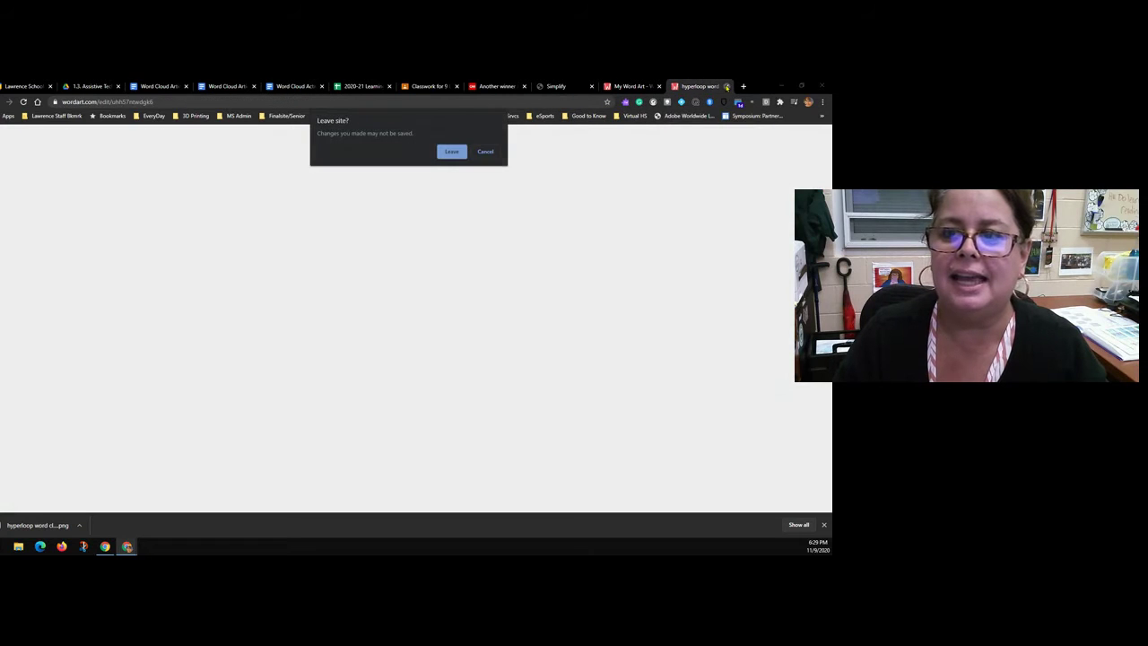
click(452, 151)
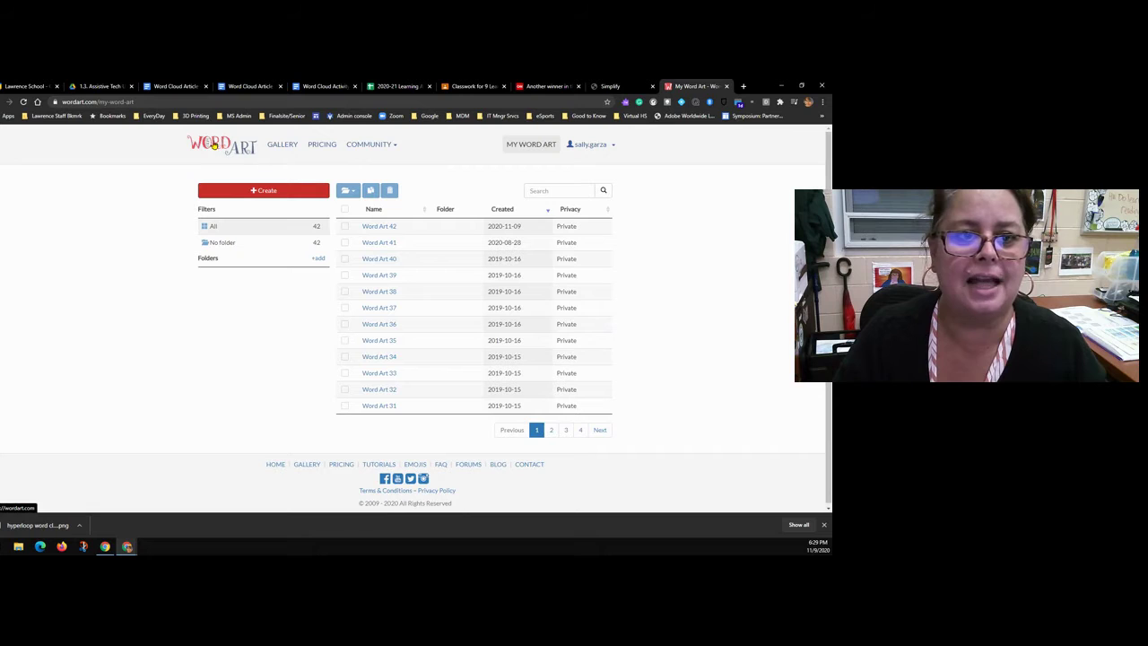
click(599, 145)
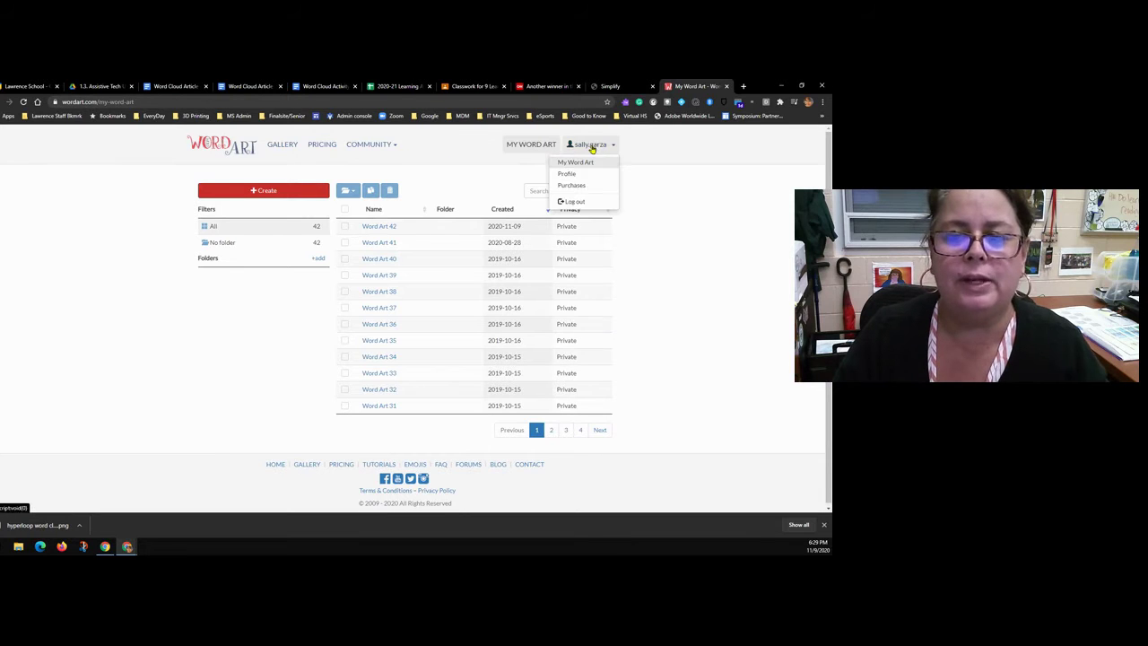
click(581, 202)
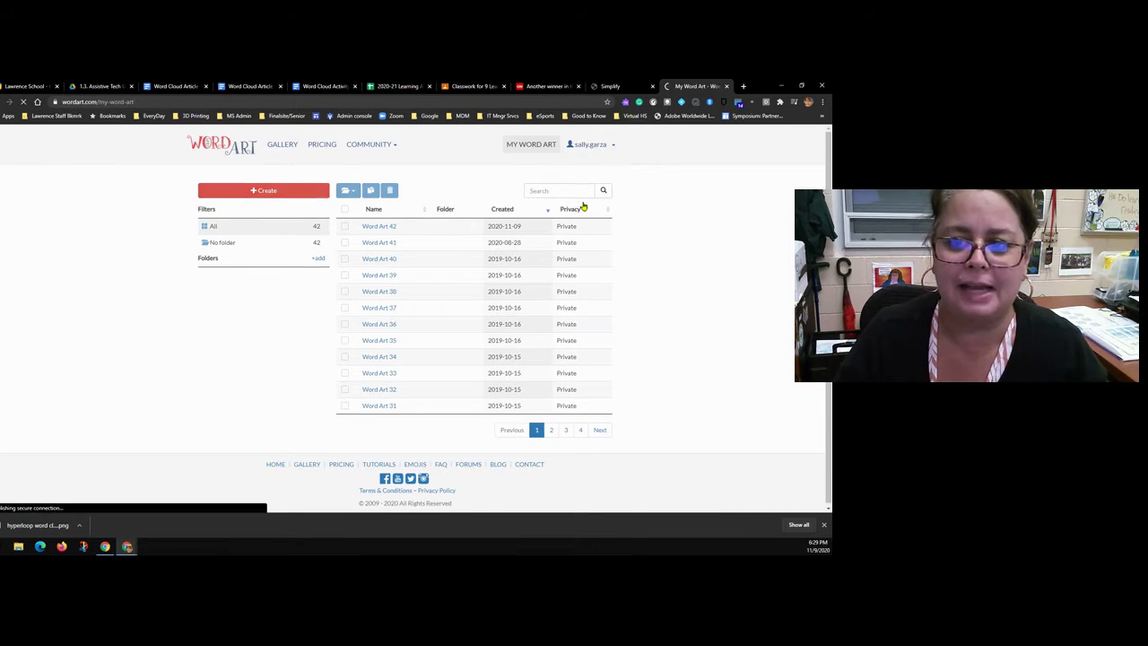
Step: Sign back in to WordArt.com from its home page through the sign-up option and create a new word art
click(226, 143)
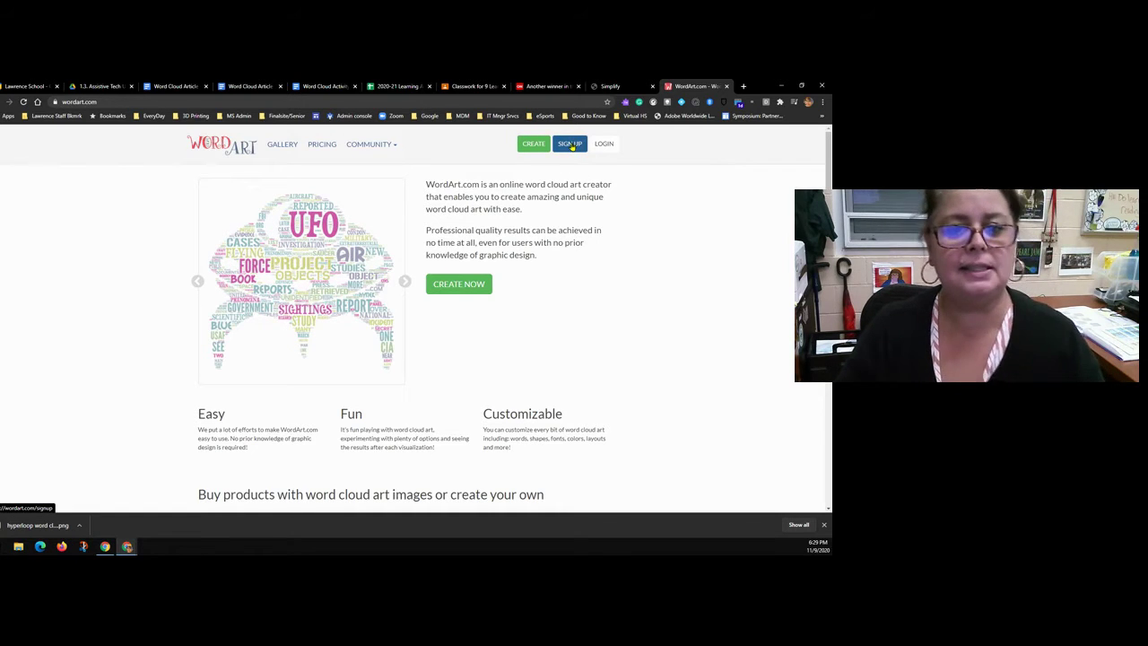
click(570, 145)
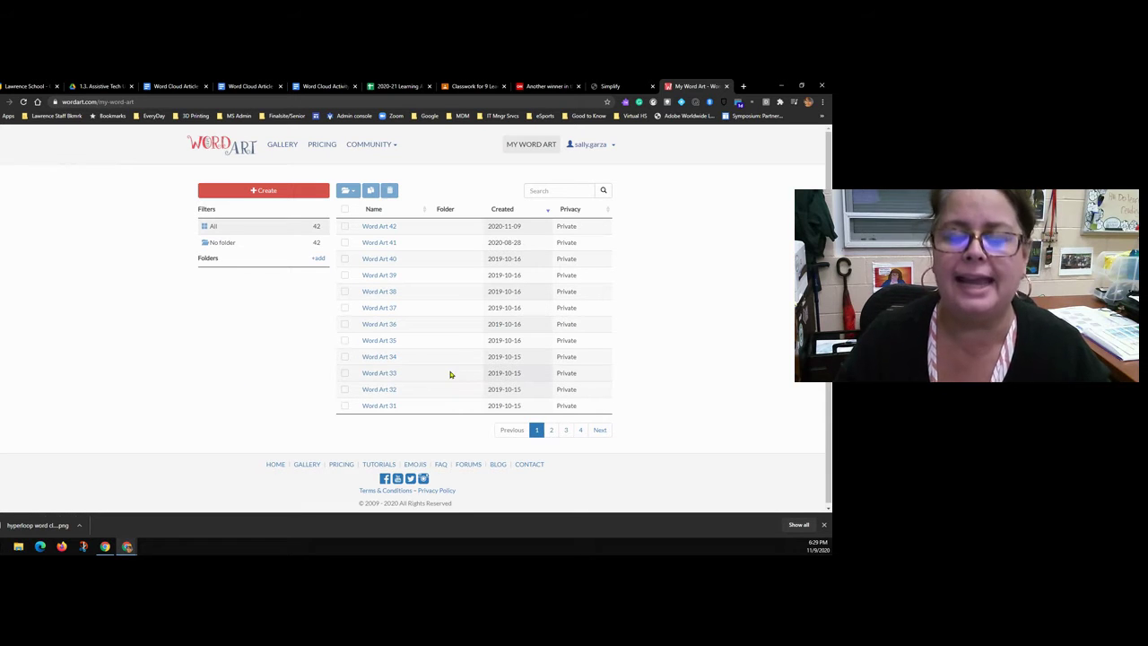
click(245, 194)
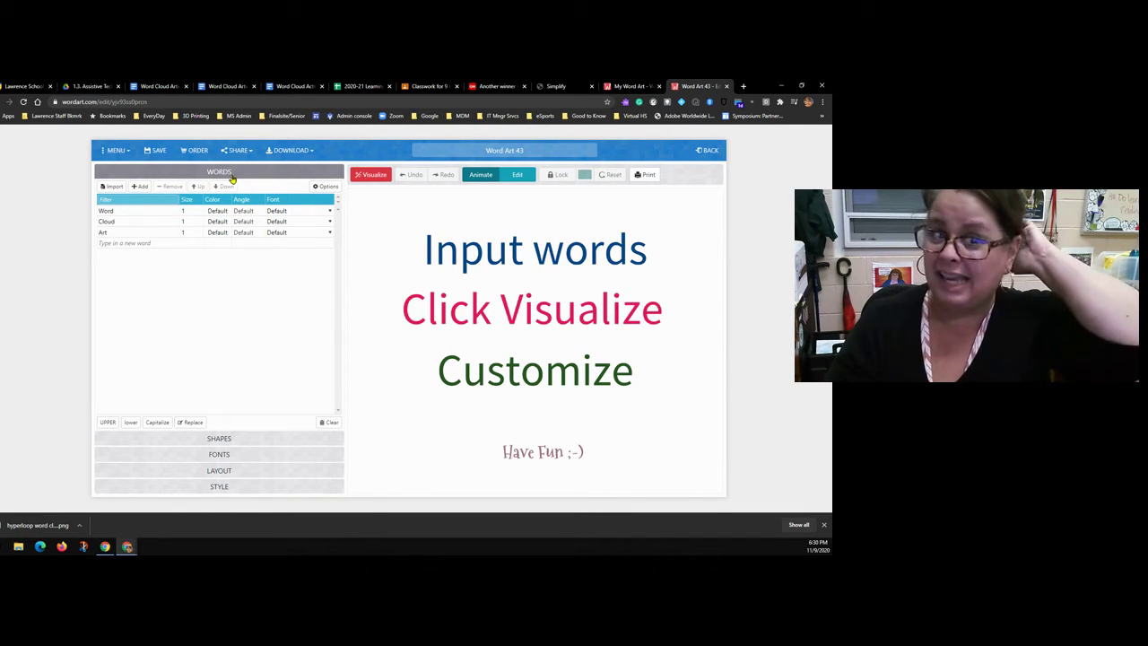
Step: Import the copied article text as the word list, with common words and numbers removed and stemming on
click(113, 187)
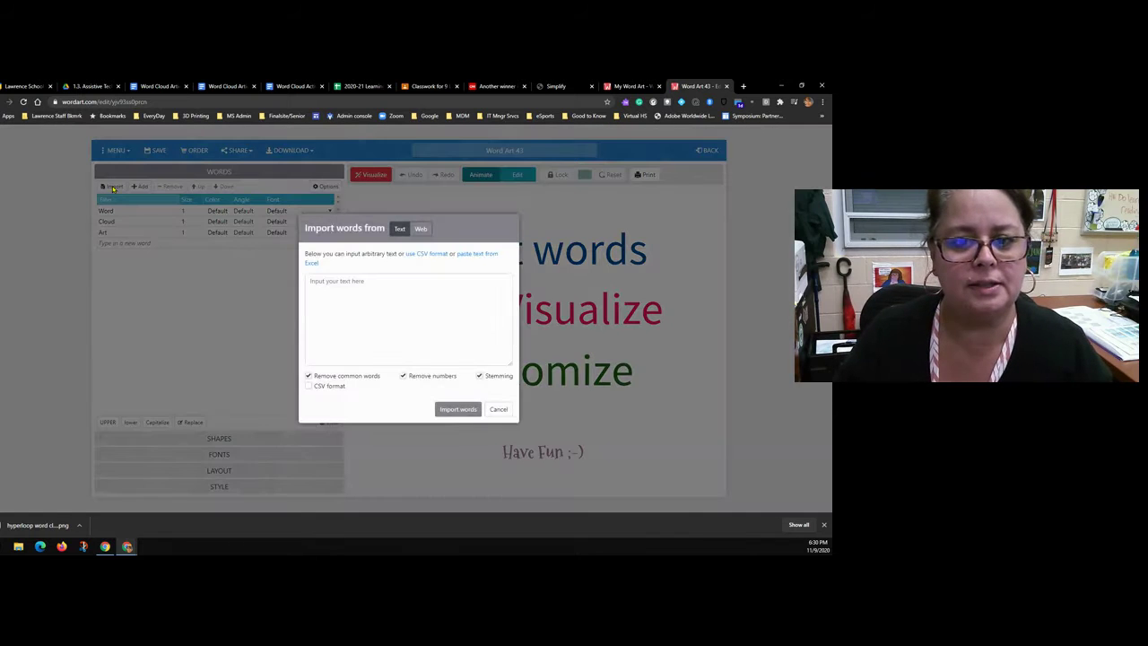
click(347, 295)
key(ctrl+v)
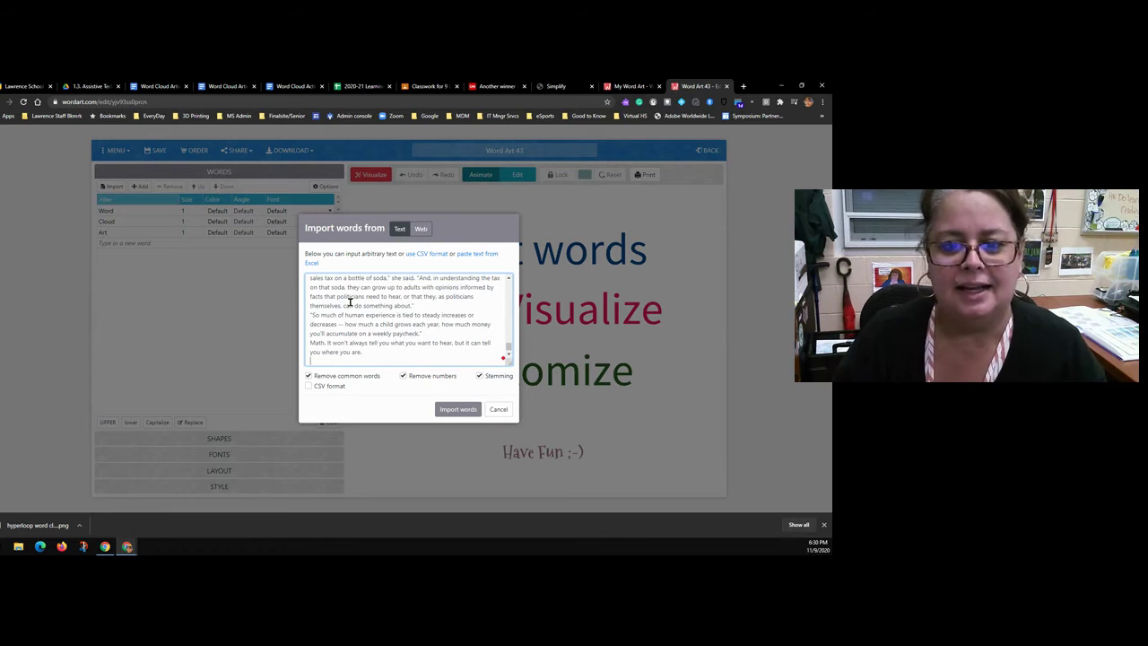
scroll(375, 323, up, 15)
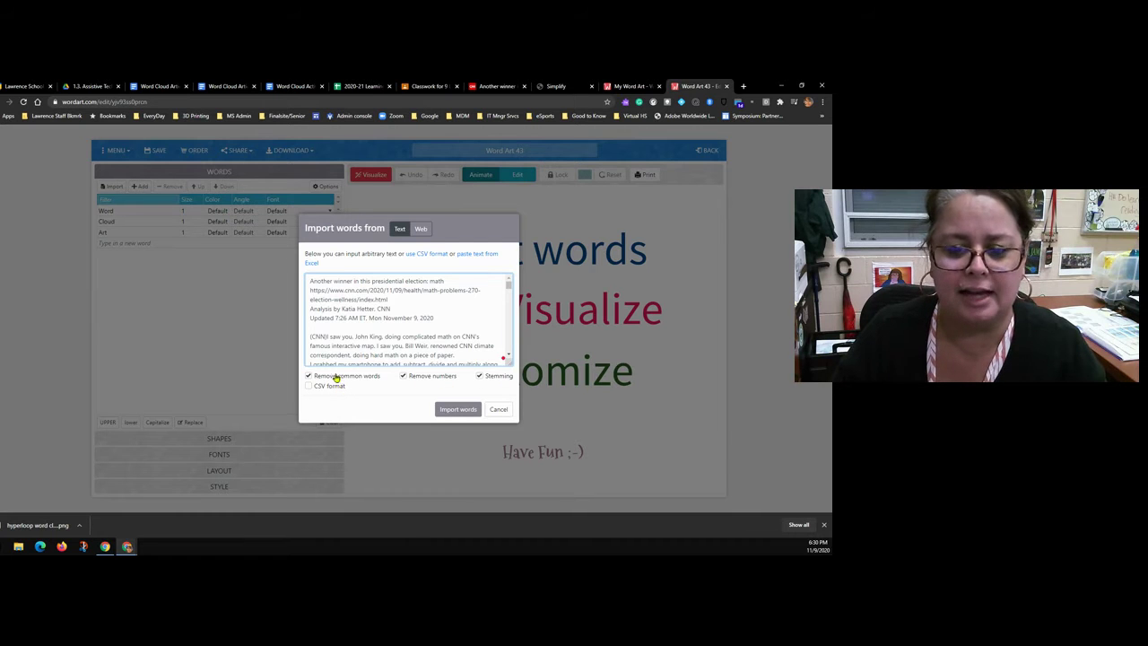
click(458, 409)
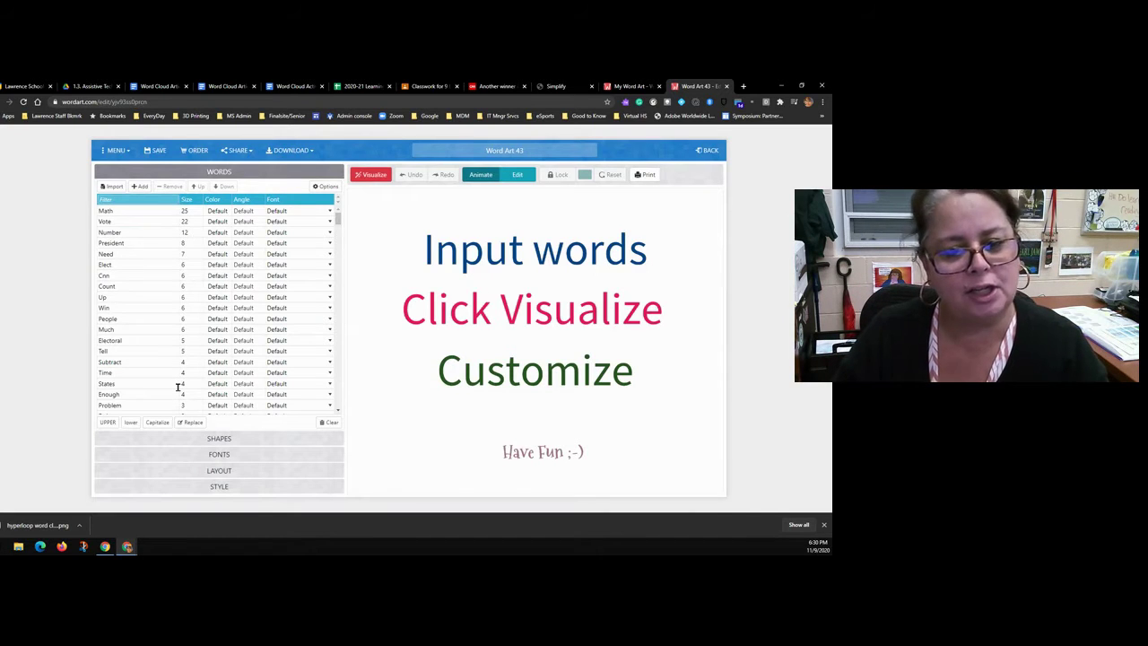
Step: Look through the imported words and their sizes, and visualize them as a word cloud
scroll(179, 350, down, 10)
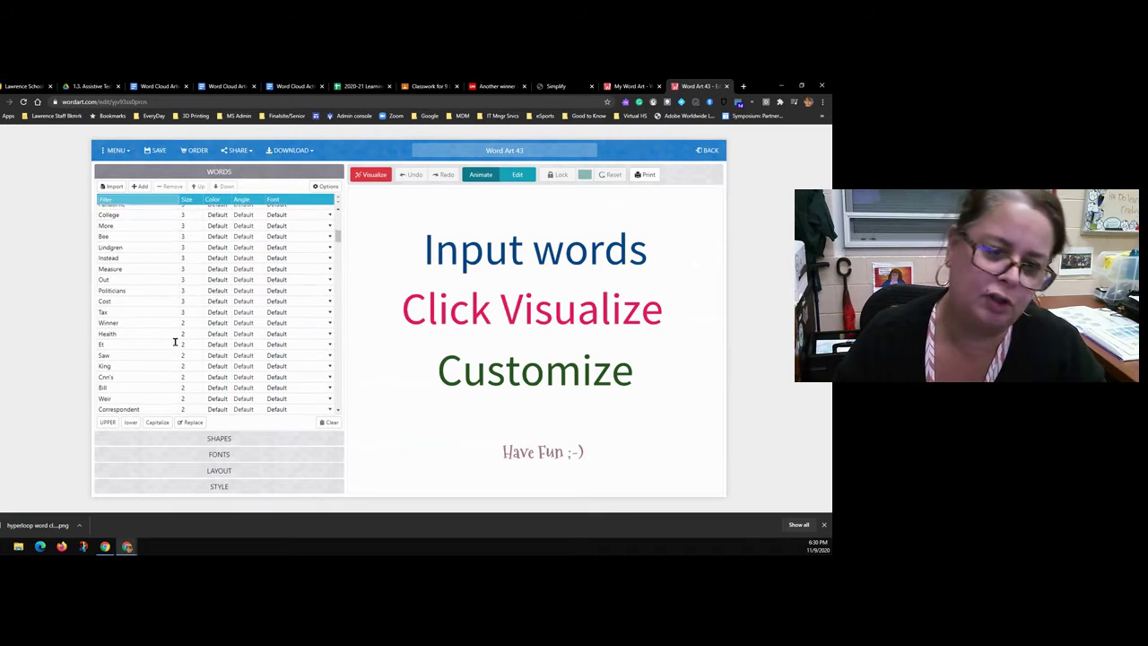
scroll(184, 362, up, 10)
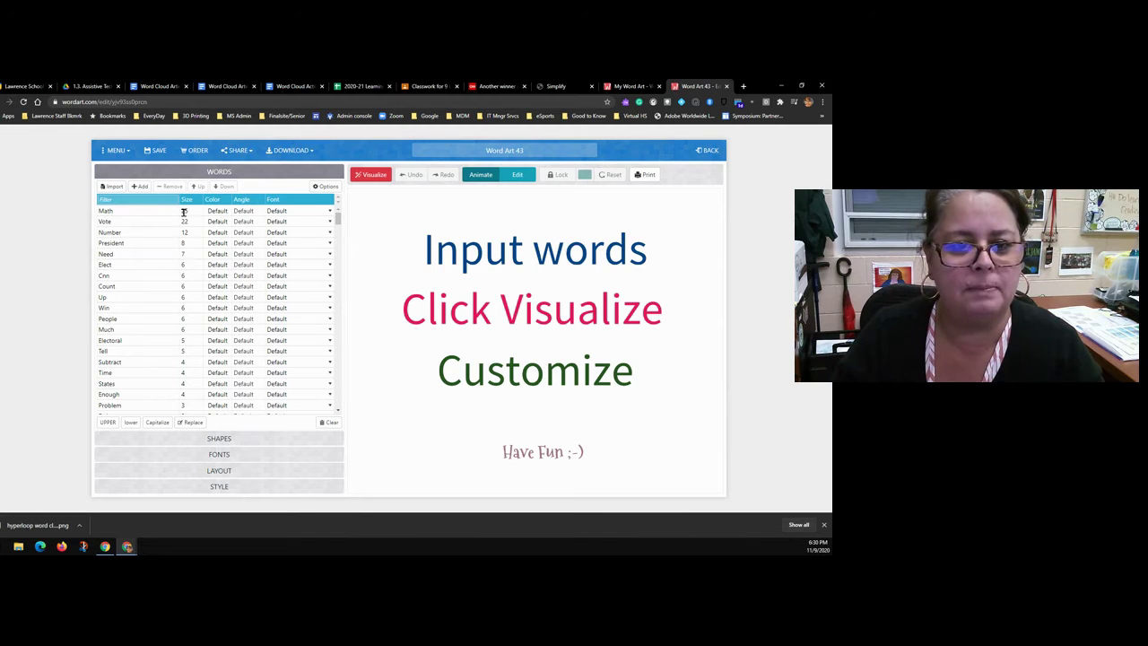
click(370, 175)
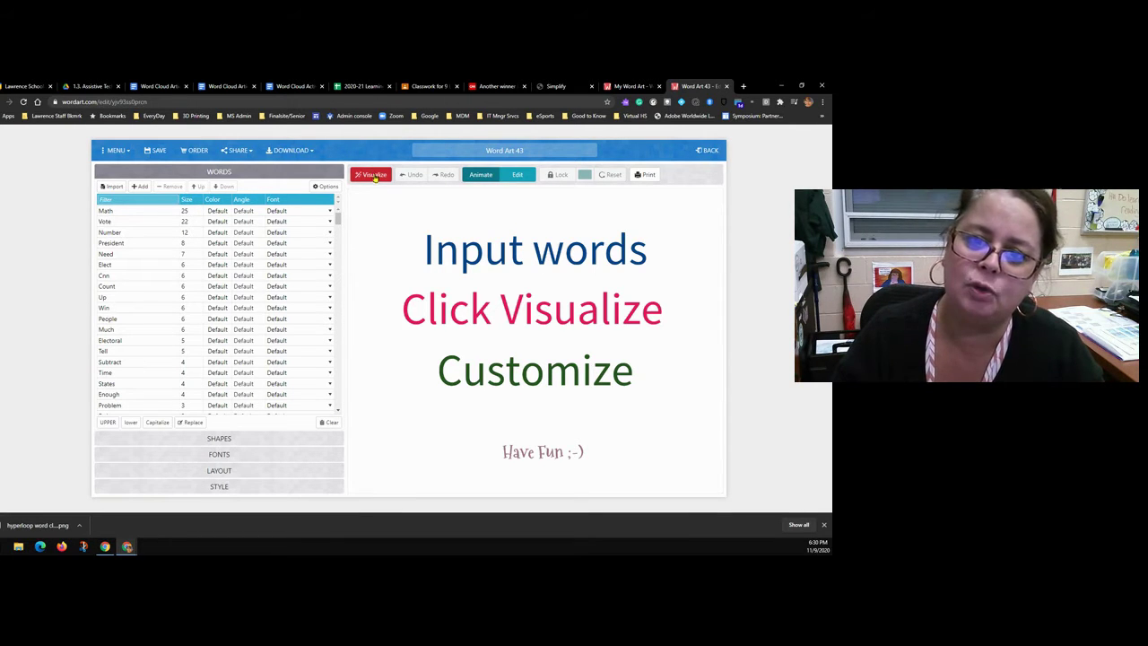
click(375, 177)
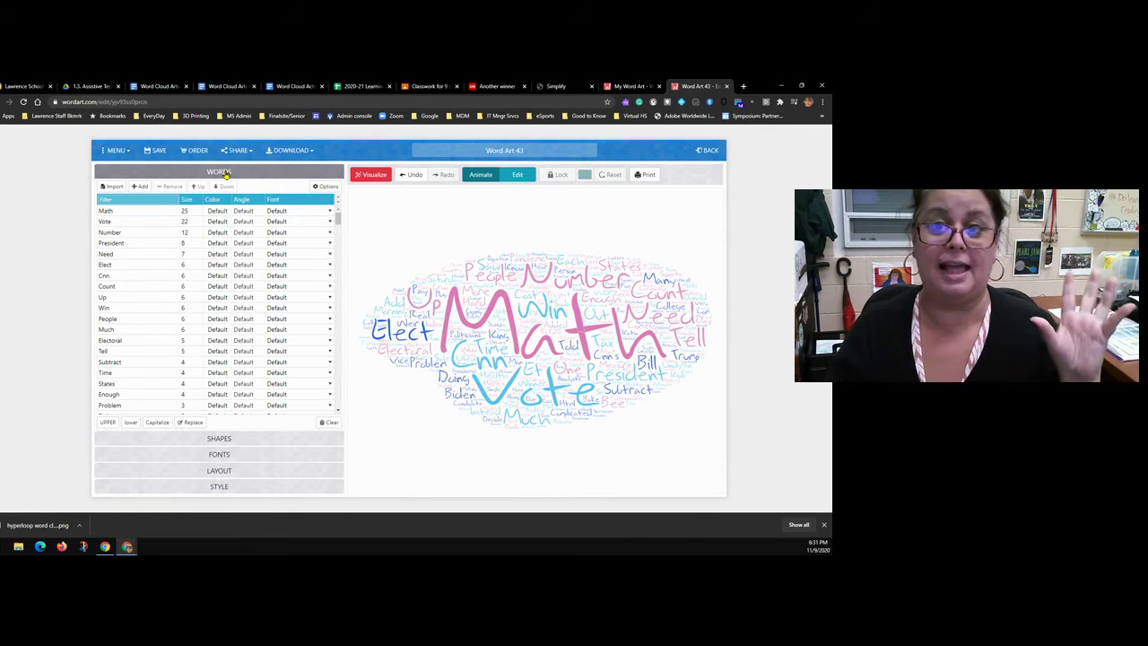
Step: Change the word cloud's shape to the solid red heart and visualize it
click(230, 441)
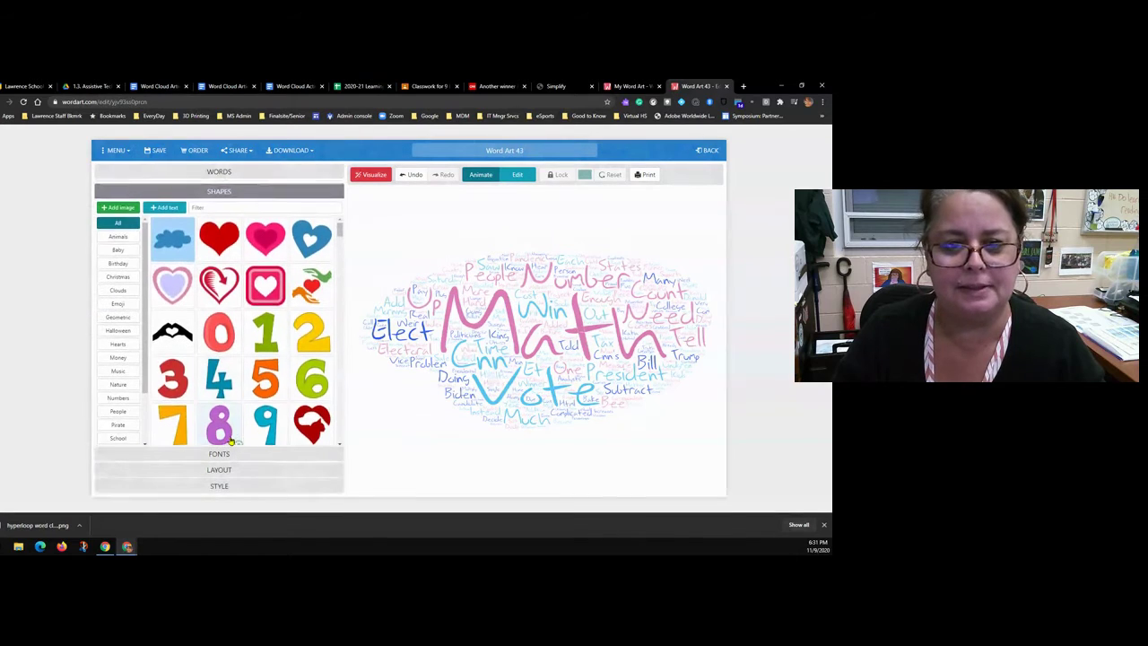
click(222, 235)
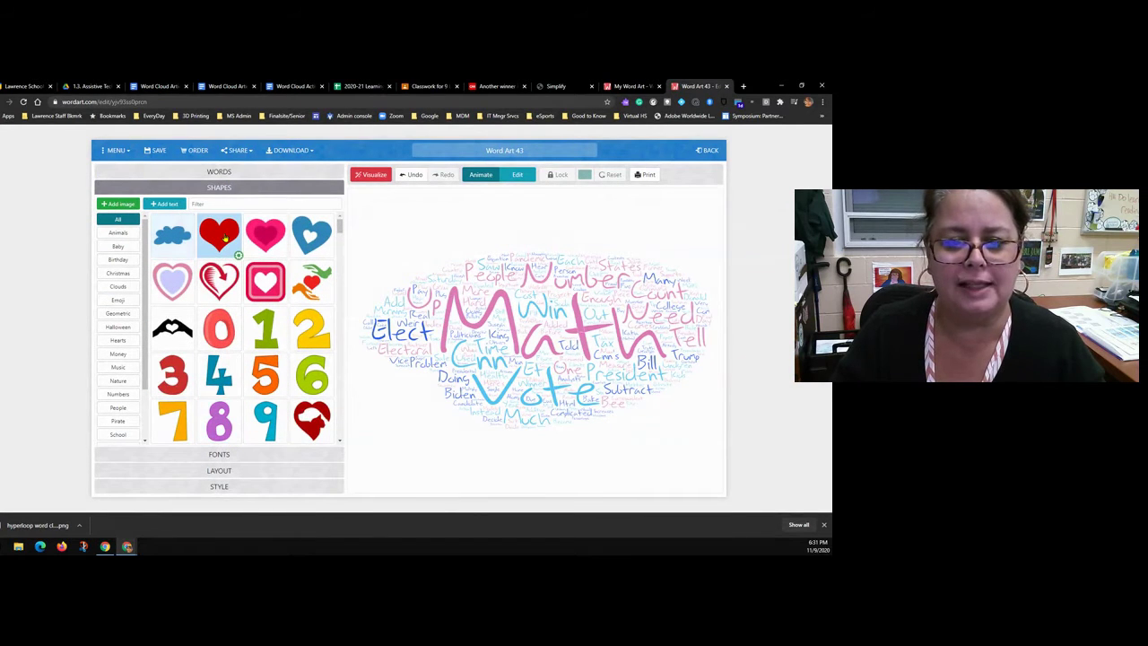
click(367, 175)
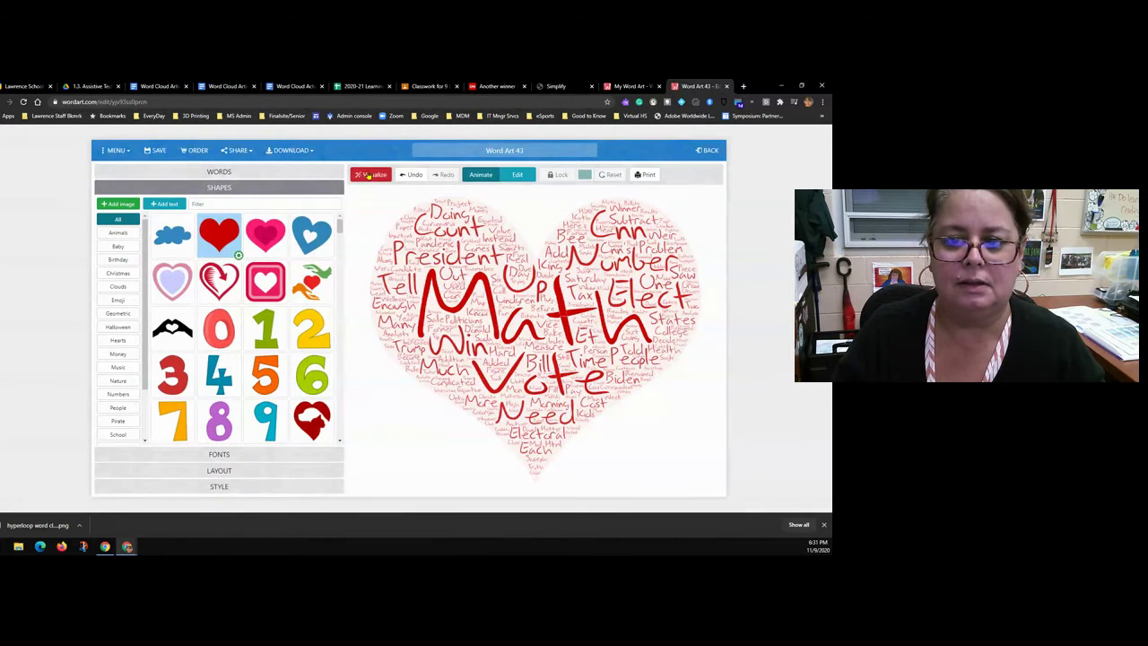
Step: Browse the available shapes, choose the green number 1 from the Numbers category, and visualize the word cloud
scroll(257, 344, down, 2)
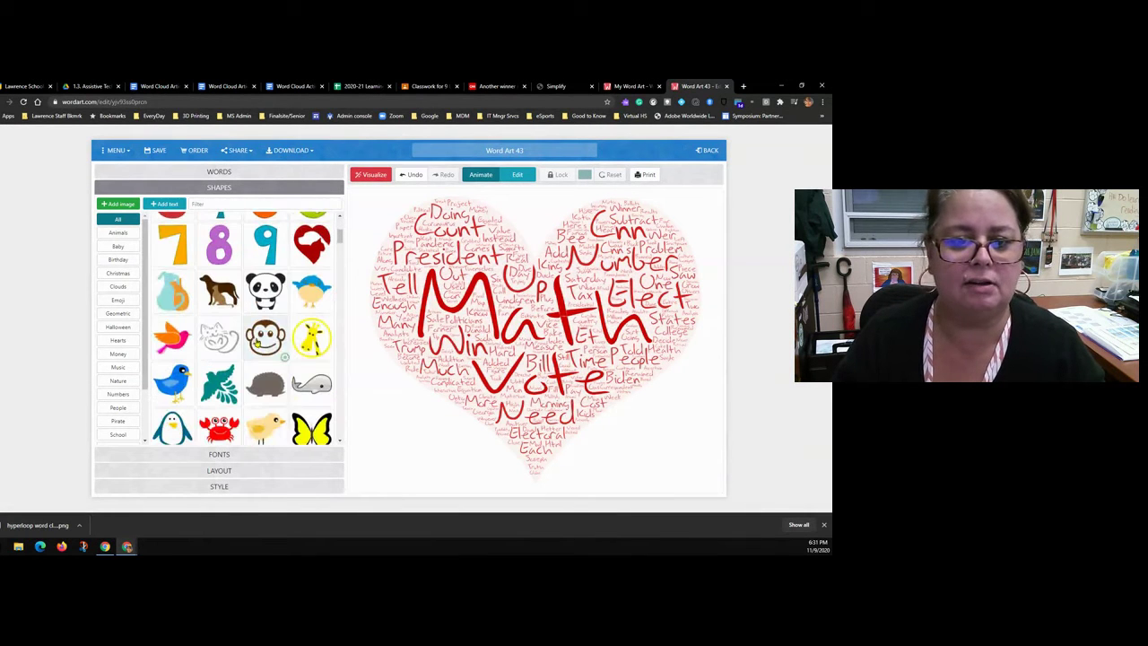
scroll(260, 351, down, 12)
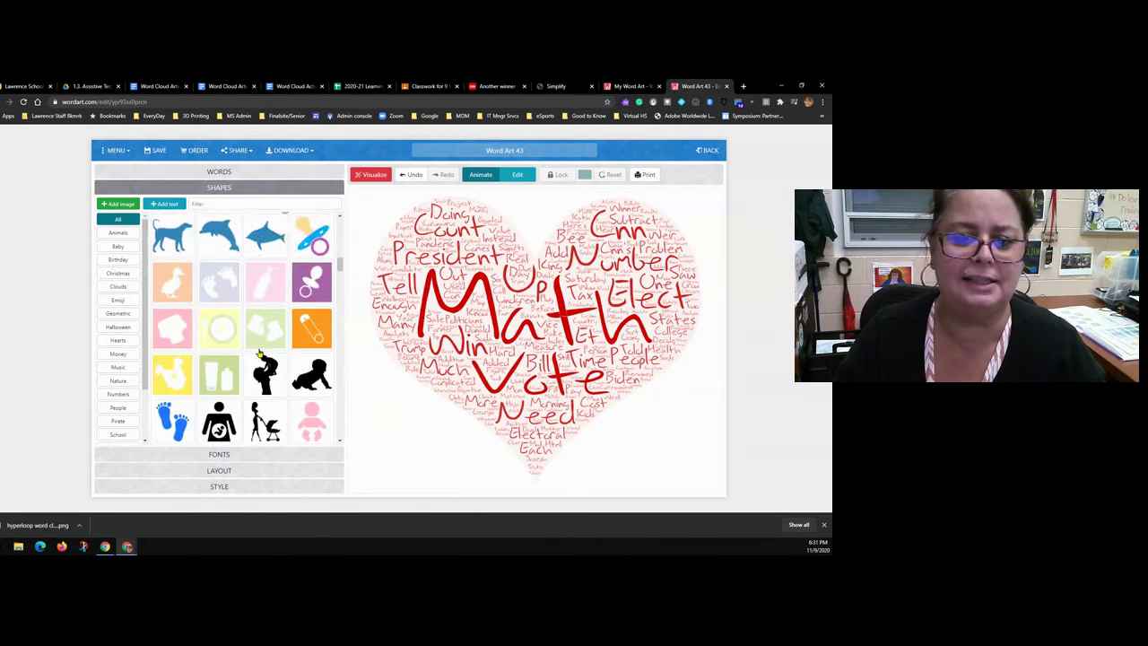
scroll(259, 354, down, 4)
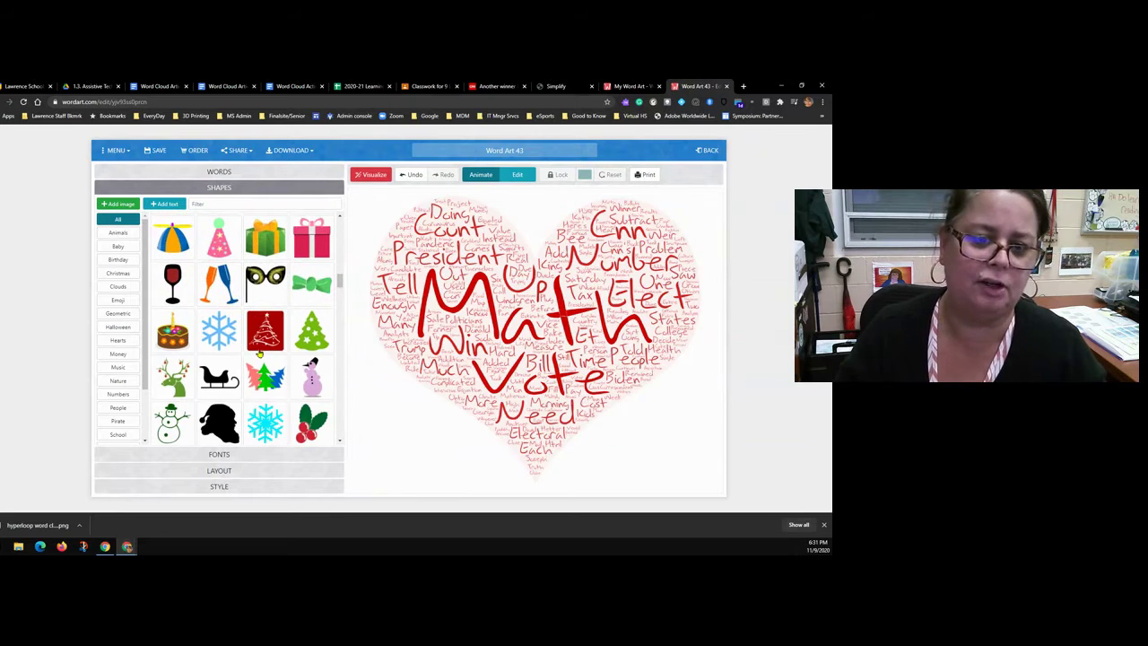
click(121, 354)
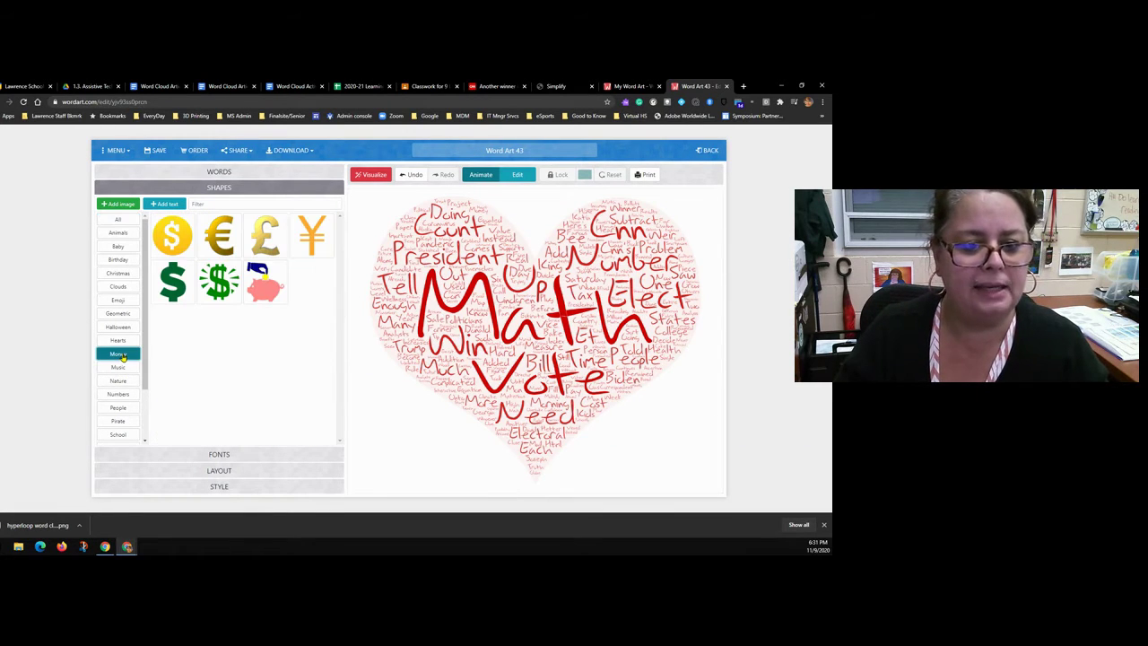
click(125, 395)
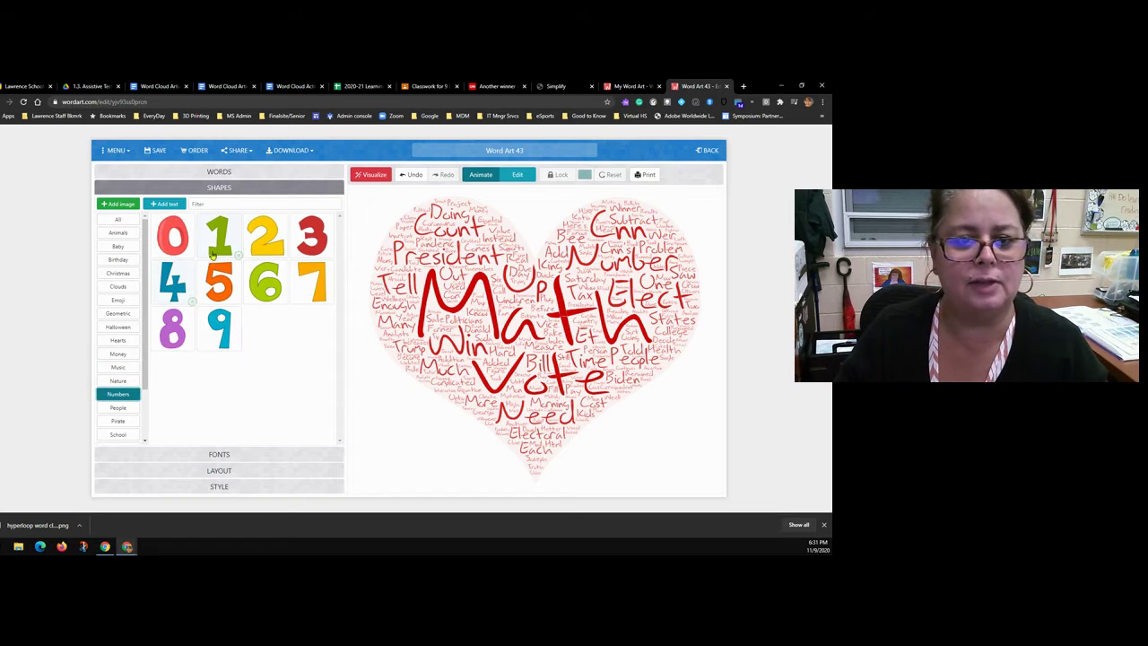
click(370, 175)
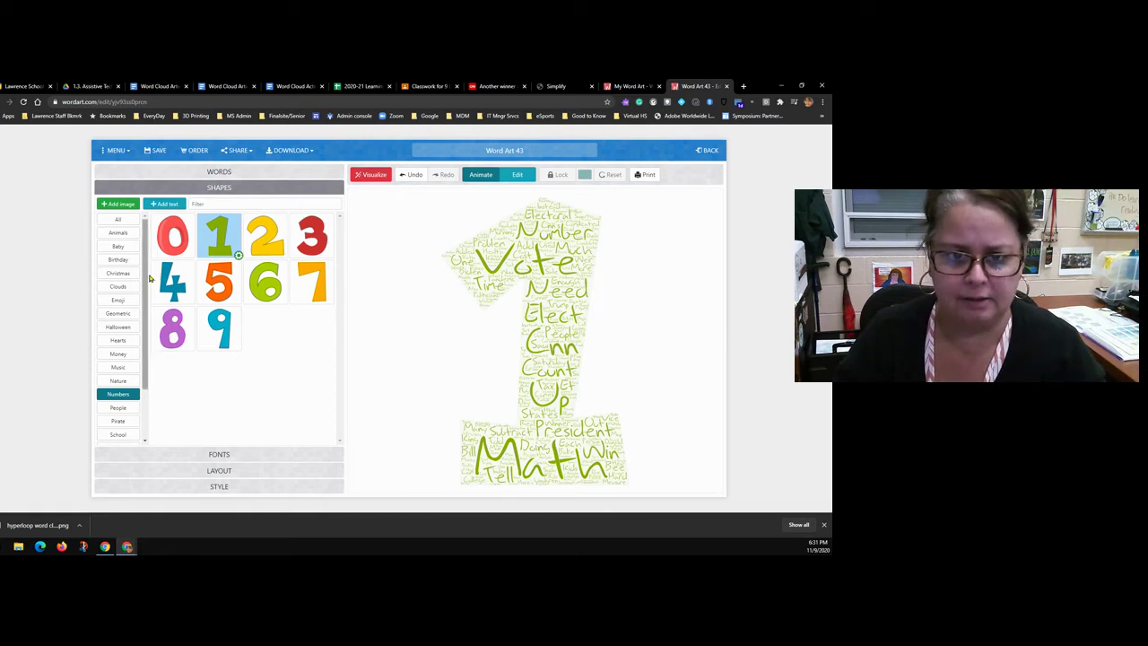
Step: Change the word cloud's shape to the yellow number 2 and visualize it
click(266, 237)
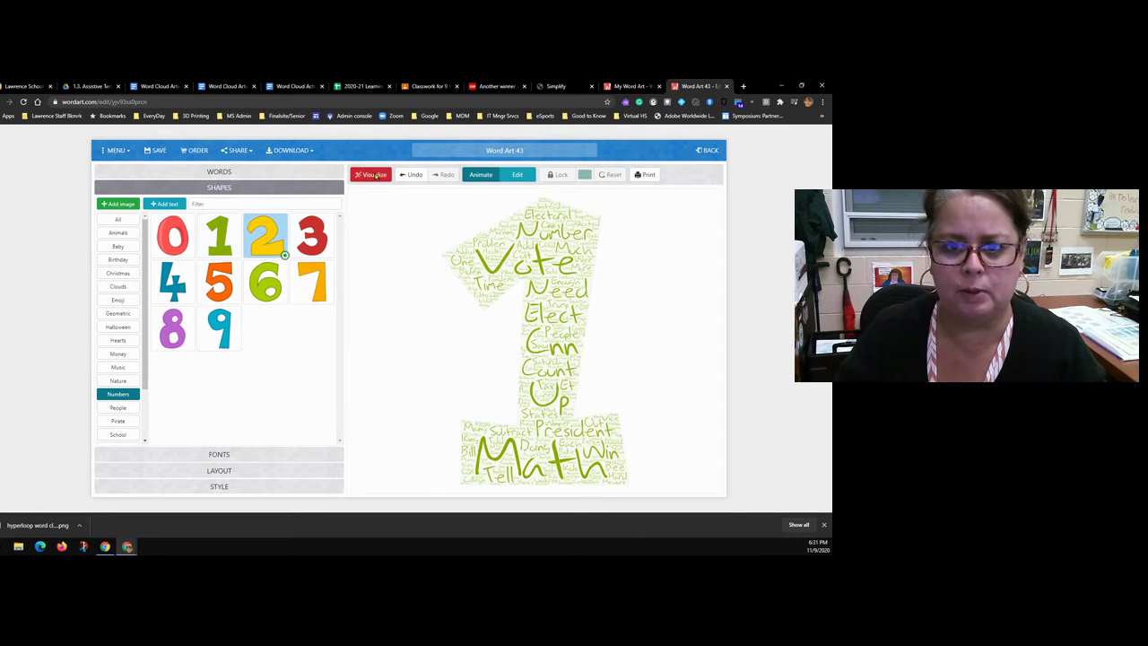
click(375, 176)
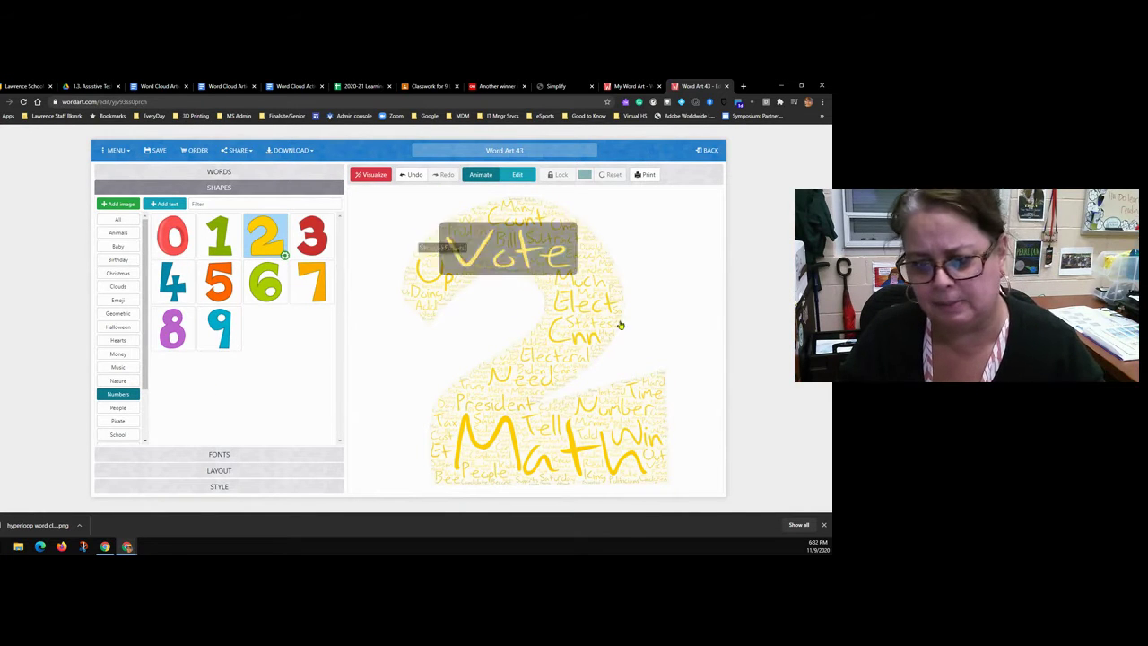
Step: Browse the available fonts, set the word cloud's font to Franchise, and visualize it
click(209, 460)
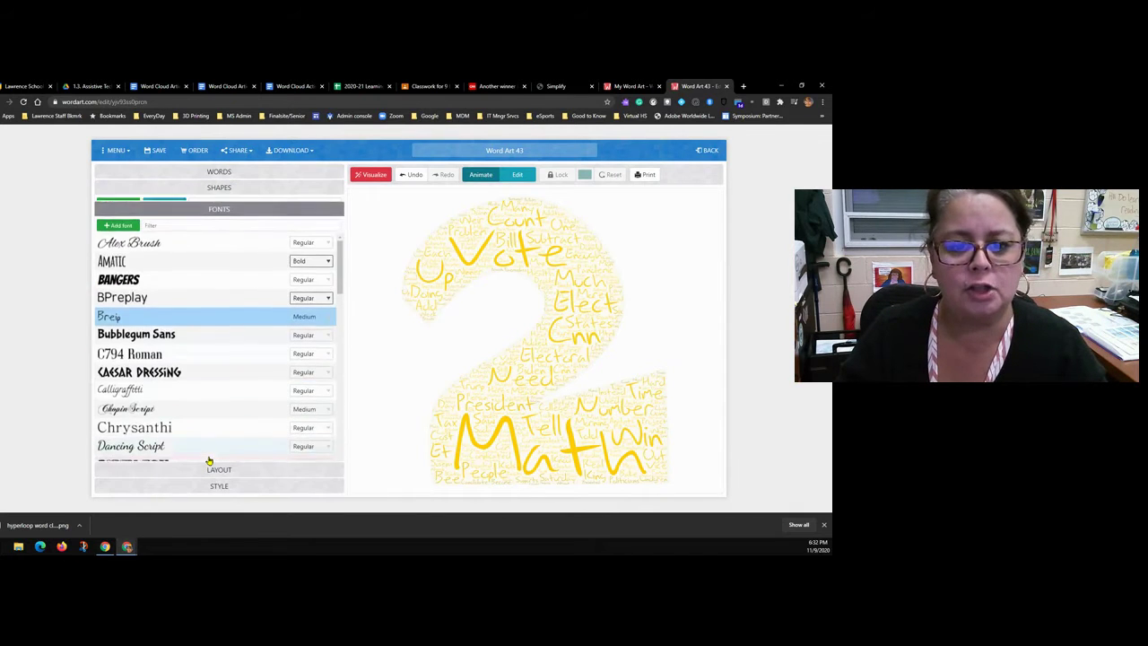
scroll(210, 448, down, 1)
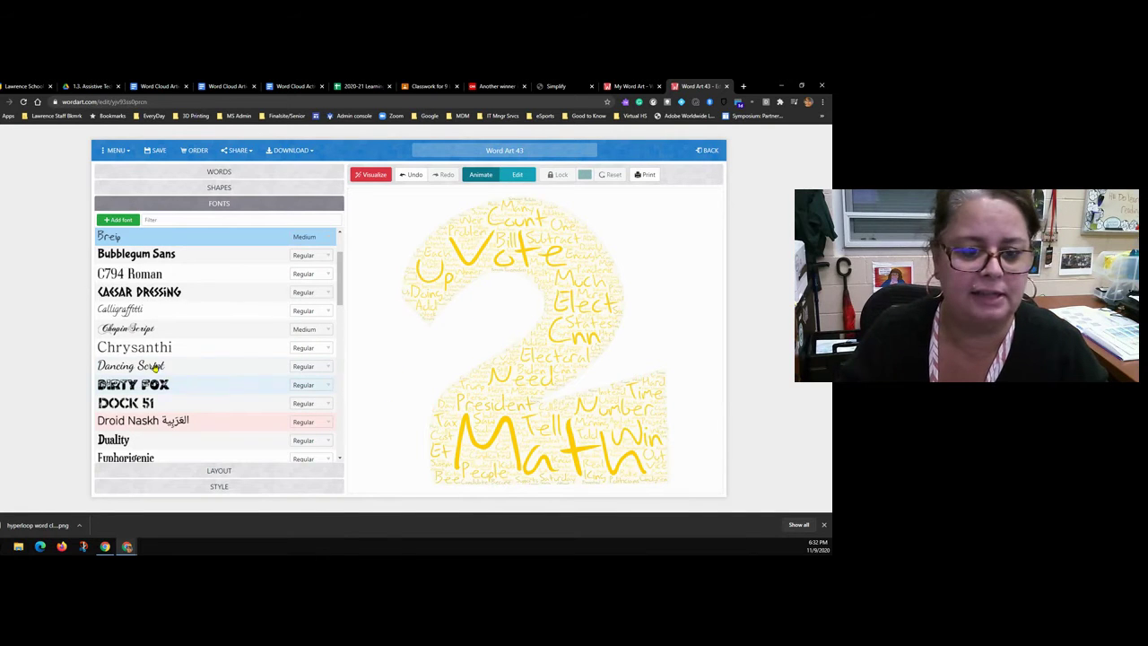
scroll(149, 339, up, 1)
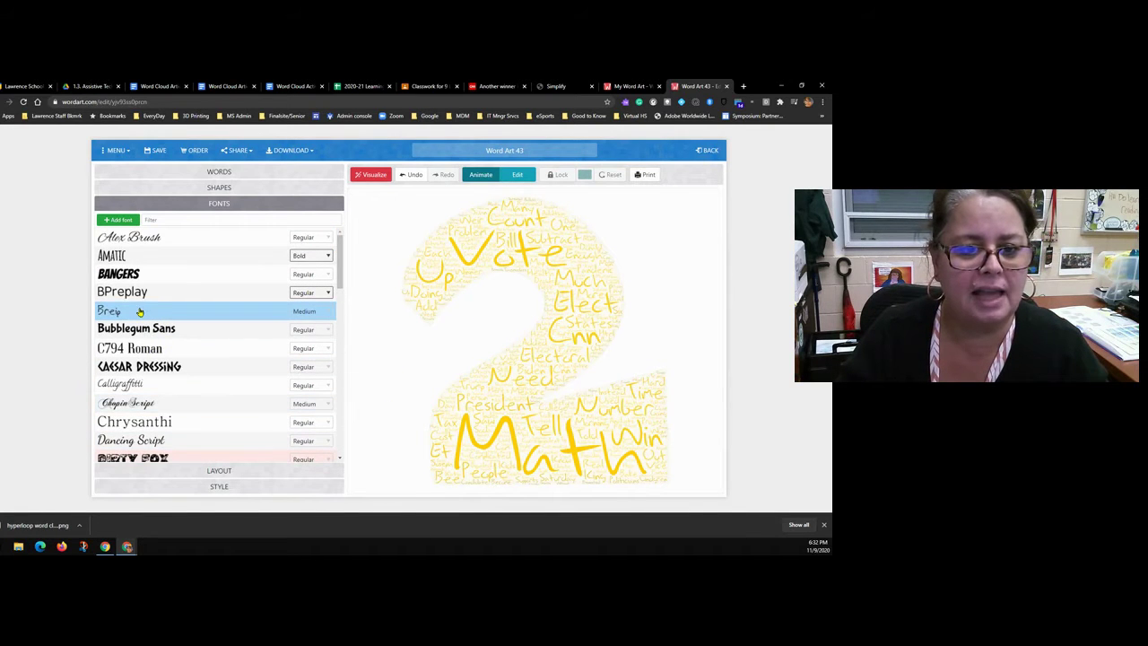
scroll(140, 296, down, 4)
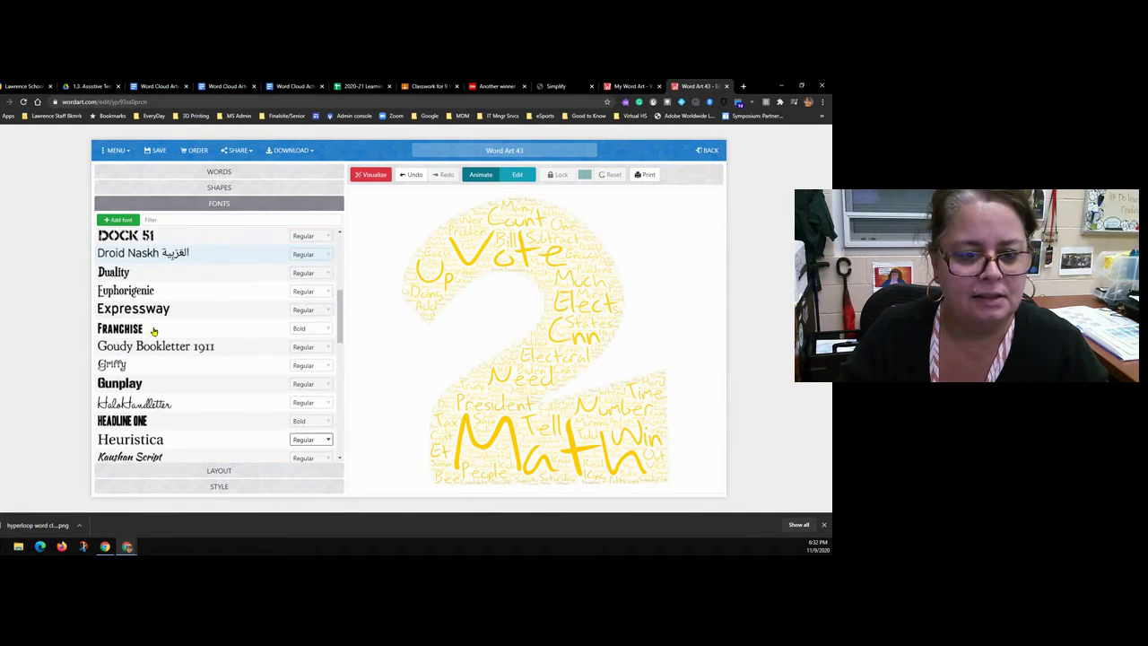
click(140, 309)
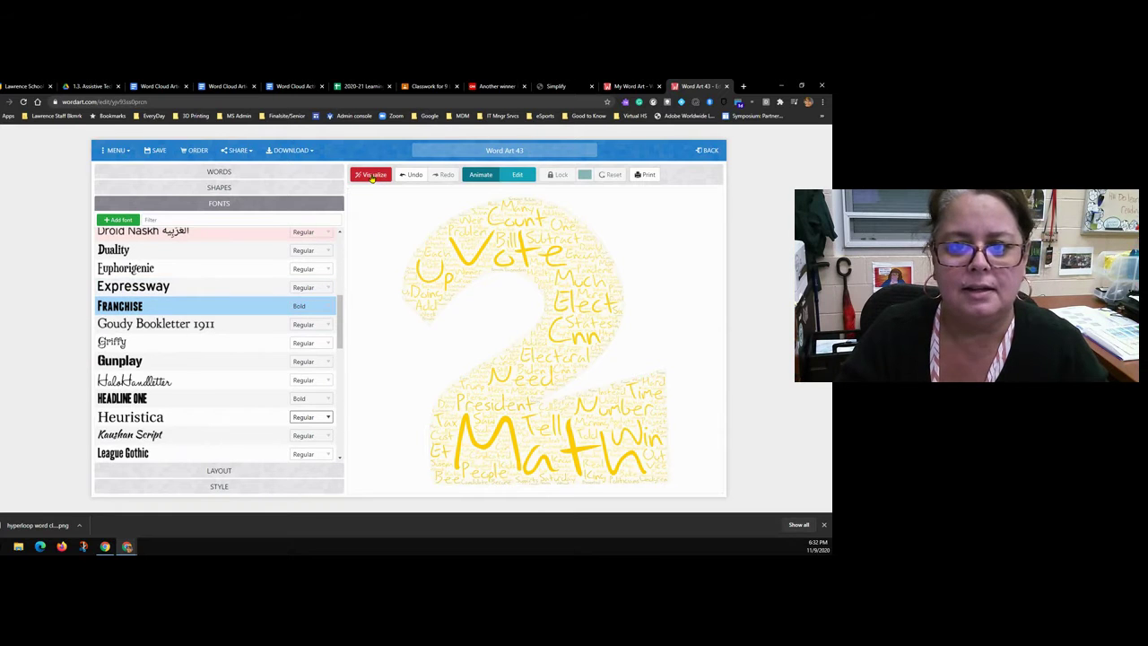
click(373, 175)
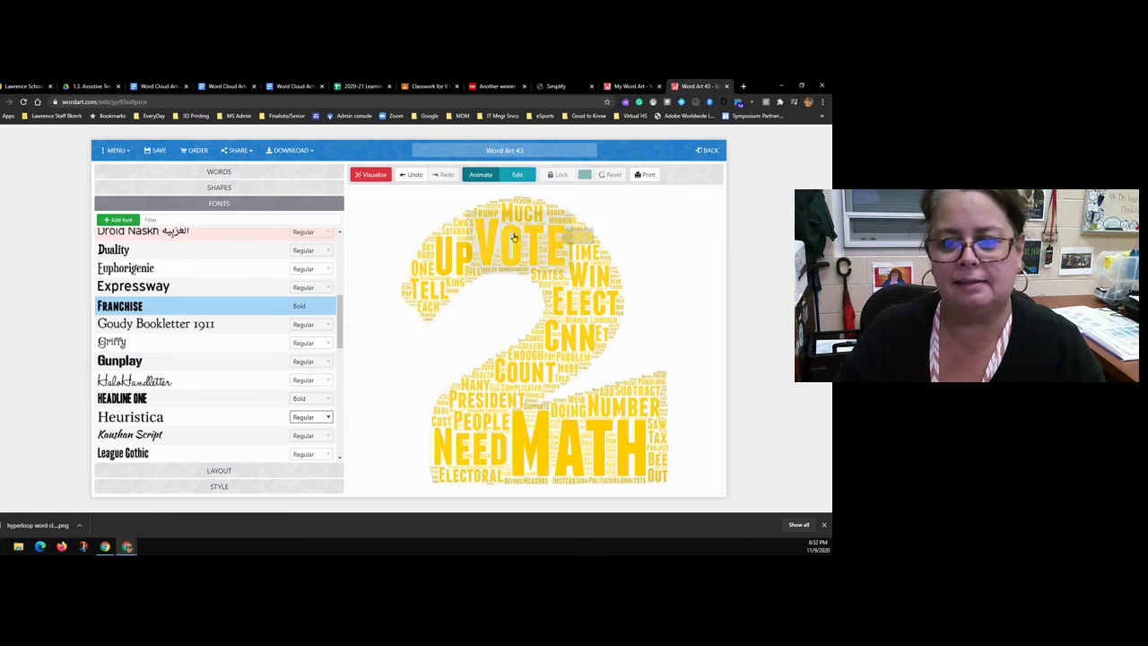
Step: Try the combined crossing, horizontal and vertical layout on the word cloud, and return to the Horizontal layout, visualizing each
click(215, 471)
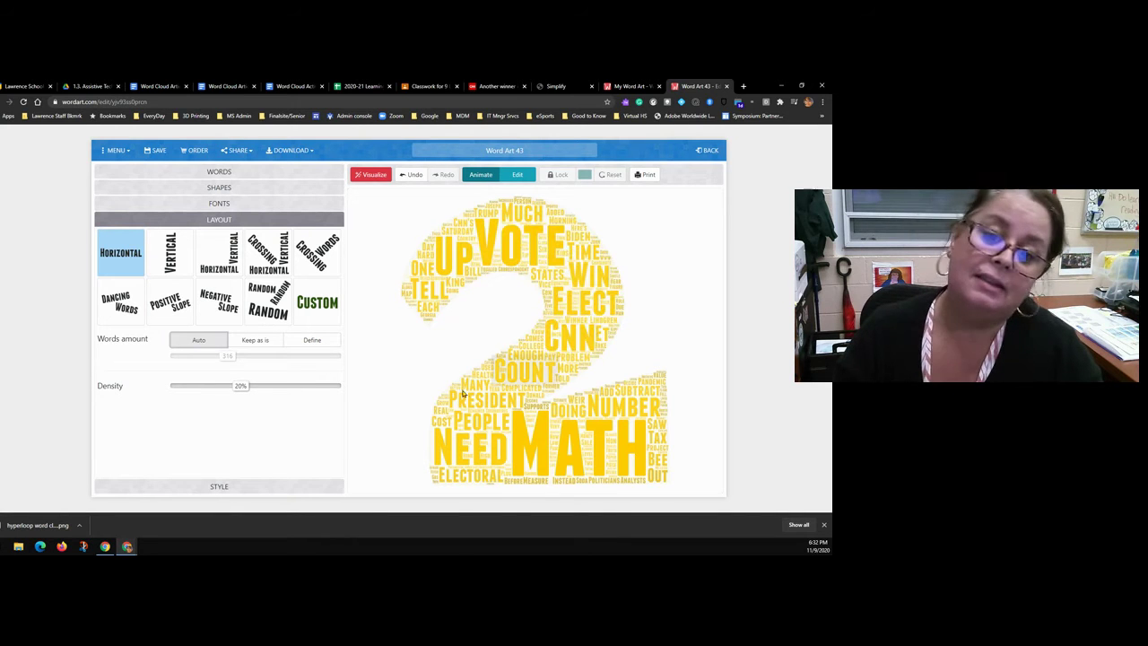
click(283, 258)
click(381, 177)
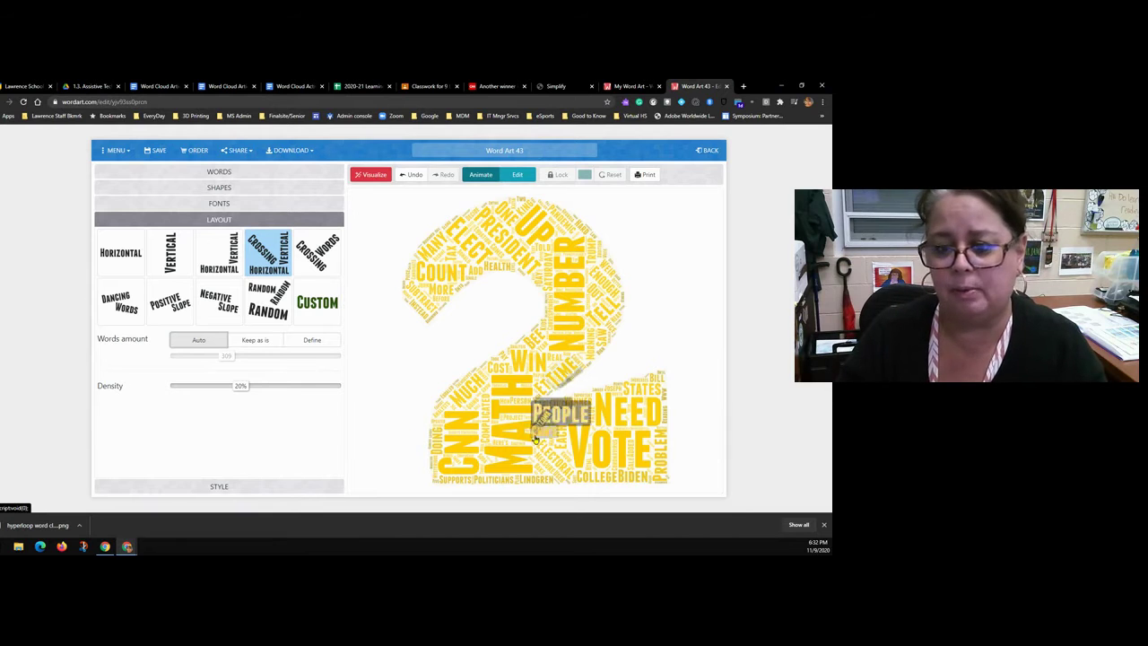
click(135, 260)
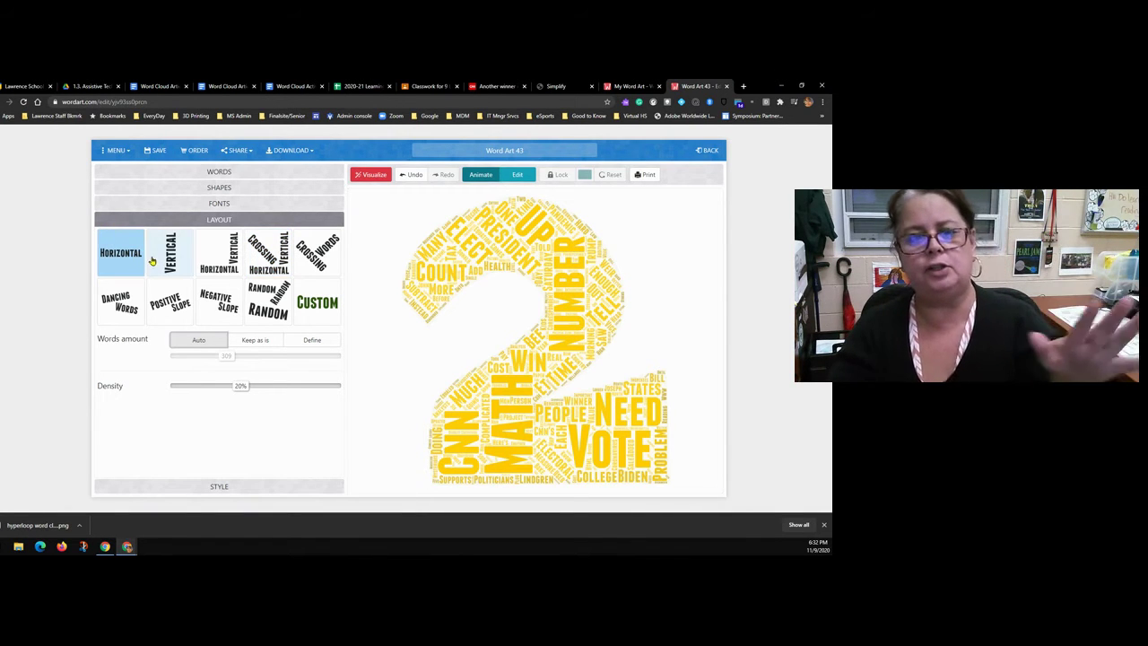
click(375, 176)
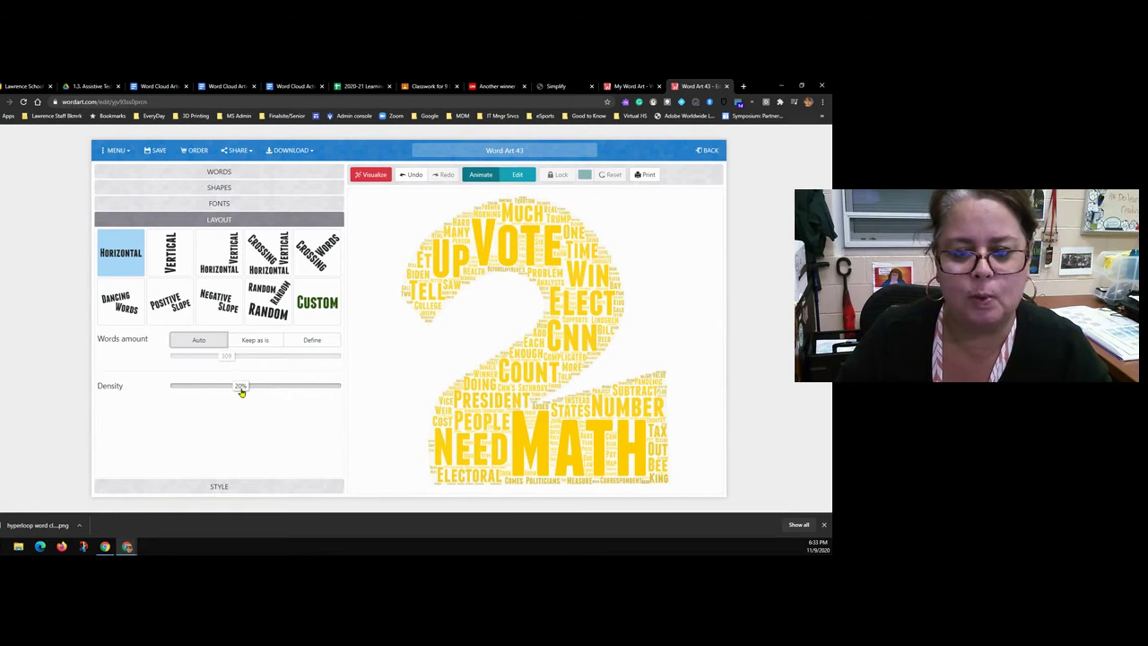
Step: Set the word density to 45%, visualize the word cloud, and open the style settings
drag(241, 392, 320, 392)
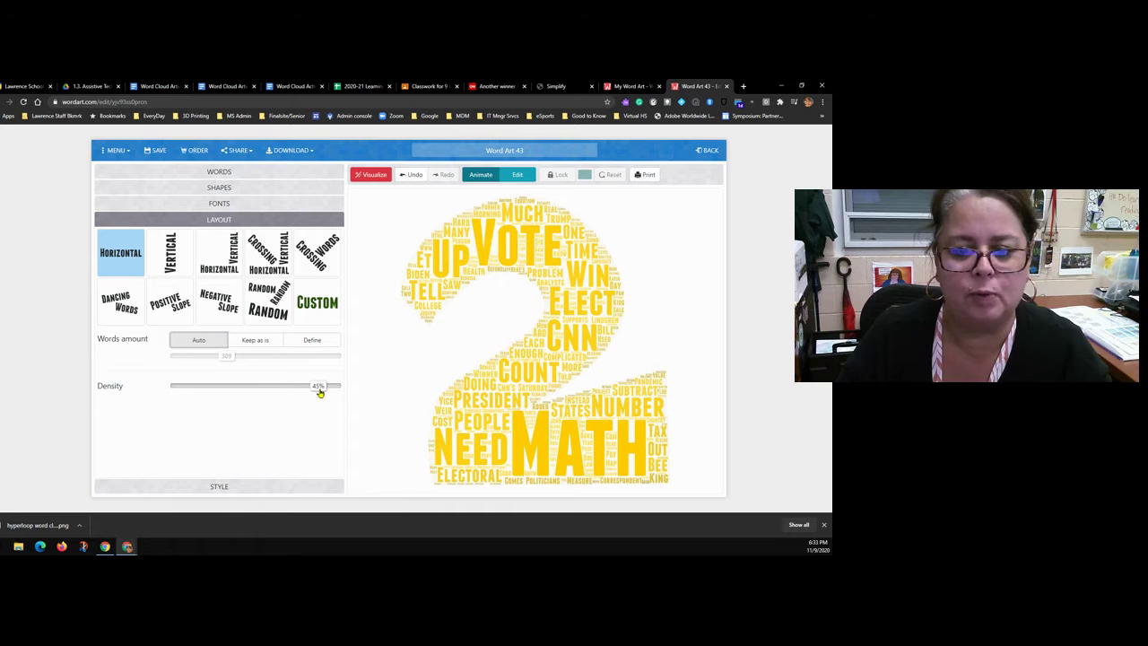
click(371, 174)
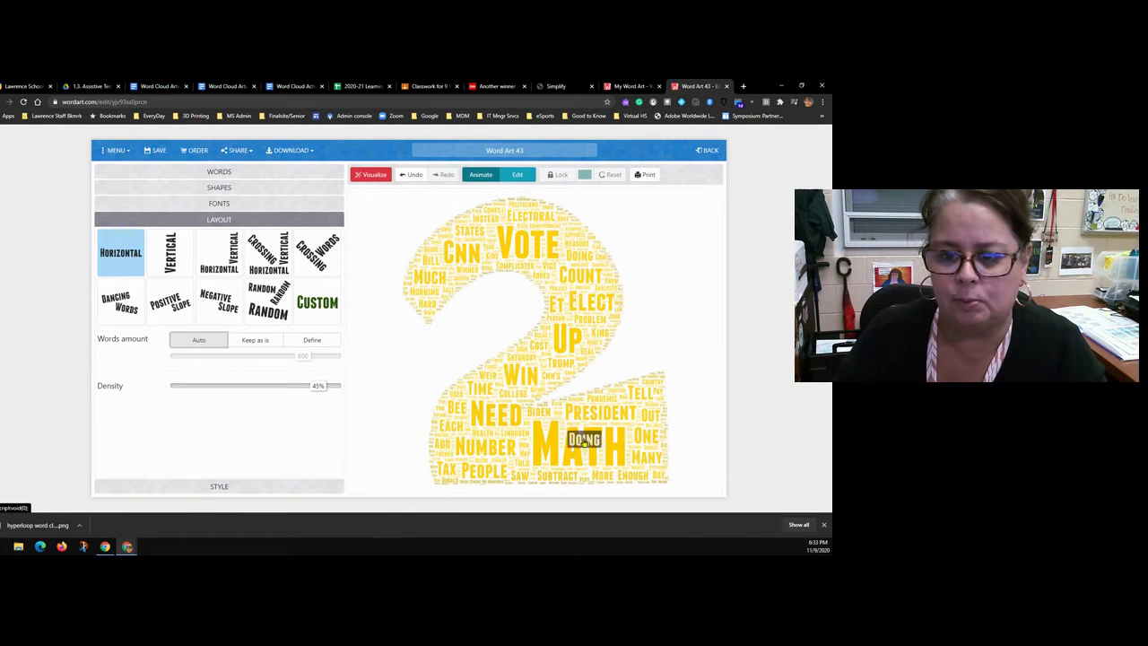
click(236, 488)
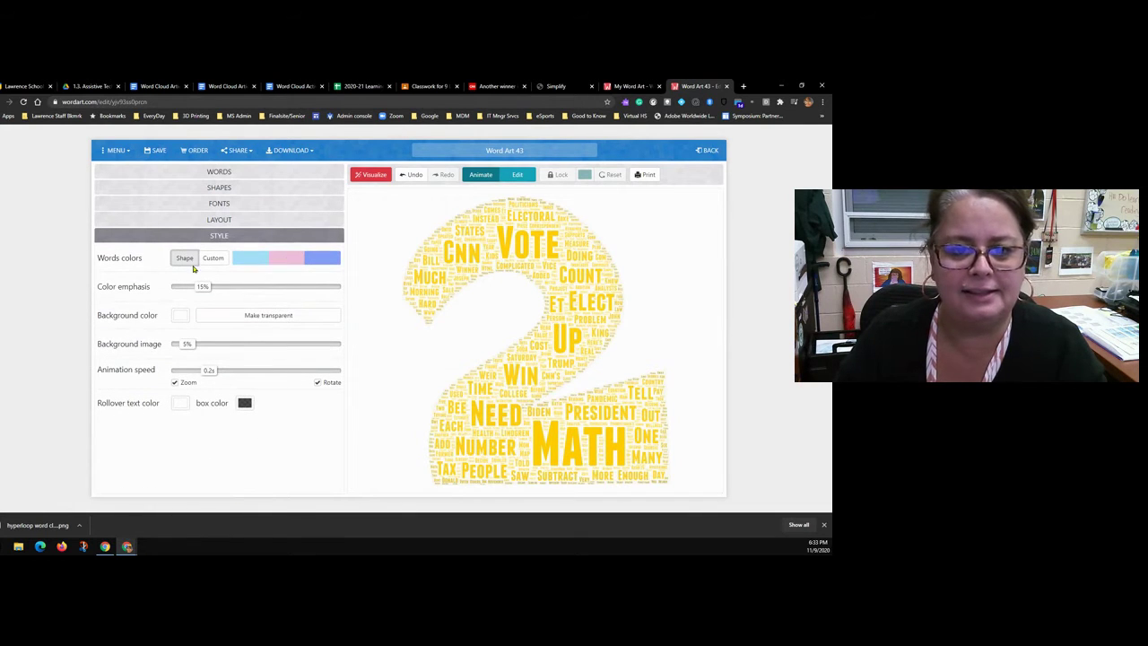
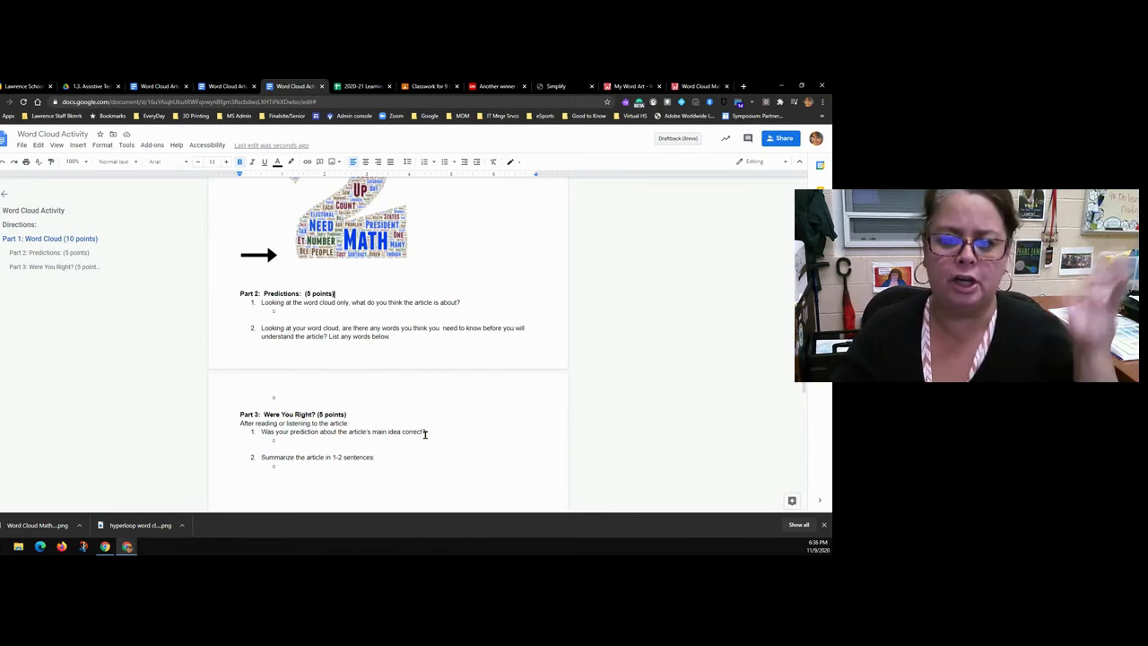
Step: Answer the first Part 2 question in the Word Cloud Activity document with "Math skills needed for counting presidential election votes"
scroll(429, 342, up, 1)
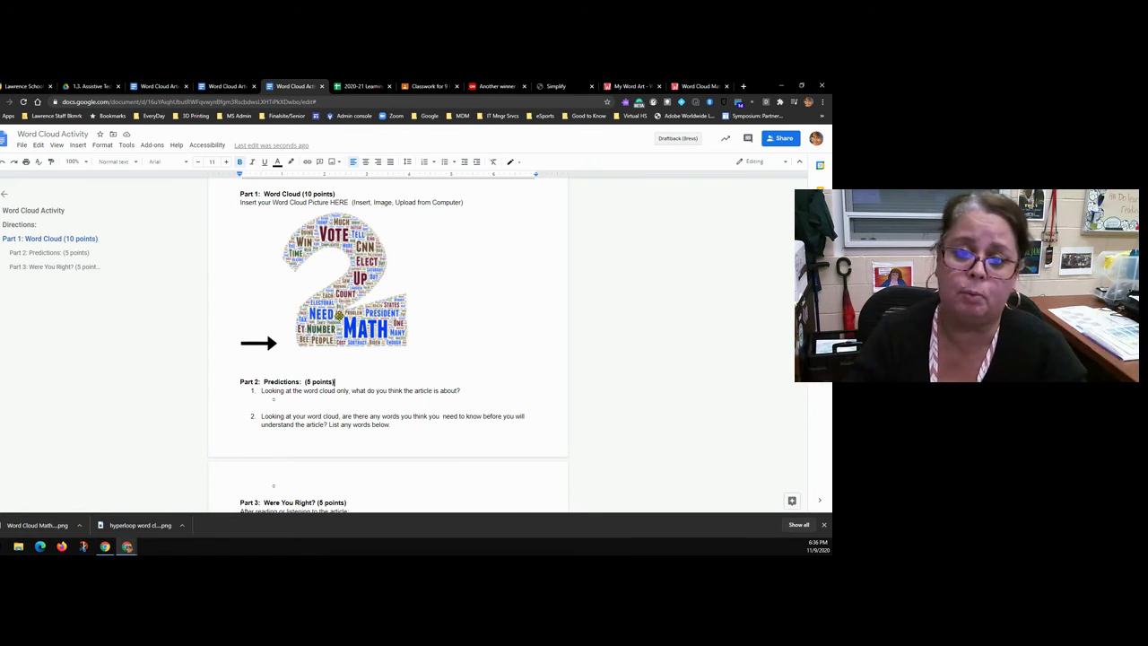
click(295, 401)
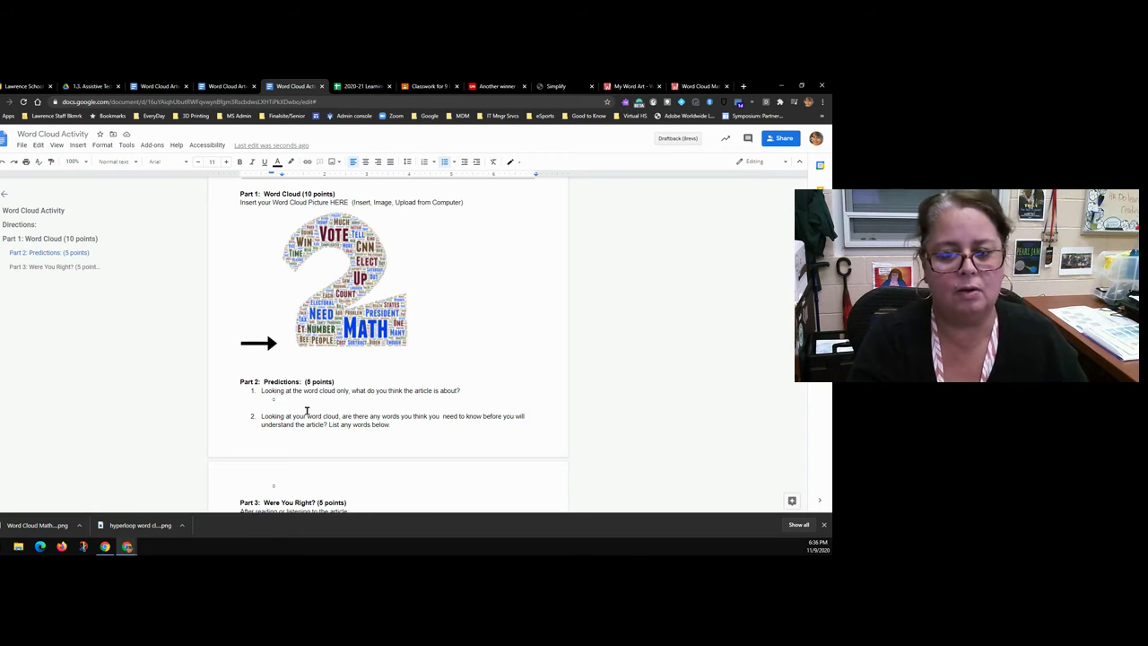
text(Math o)
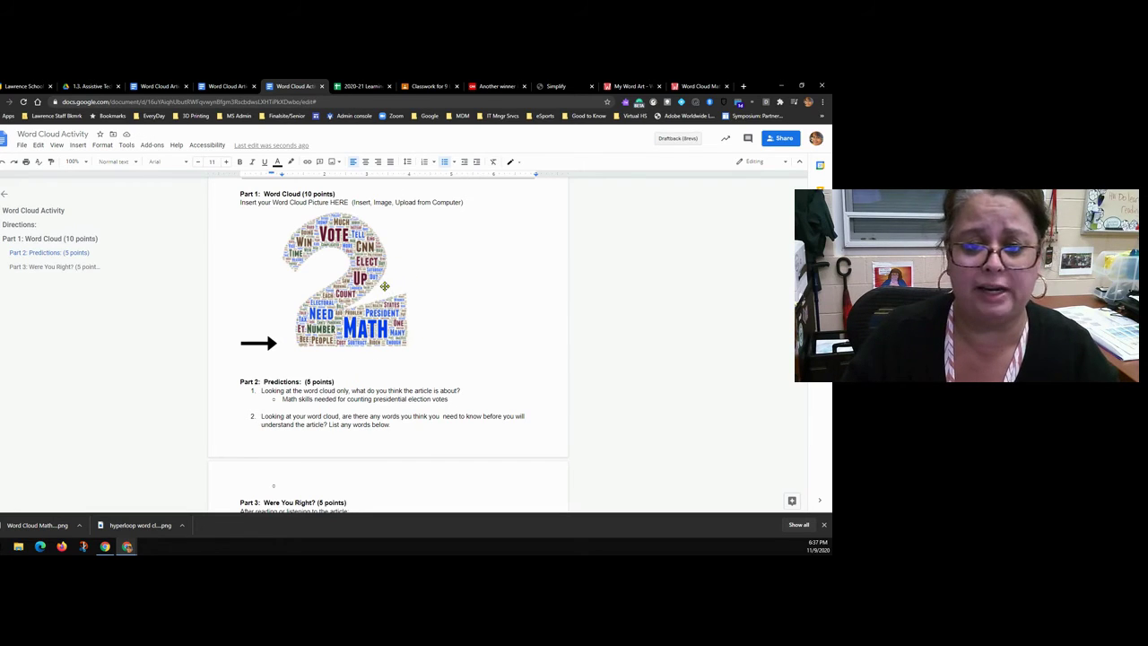
Step: Check the word cloud in WordArt.com, and list "Electoral" under the second Part 2 question with an empty bullet below it
scroll(463, 339, down, 1)
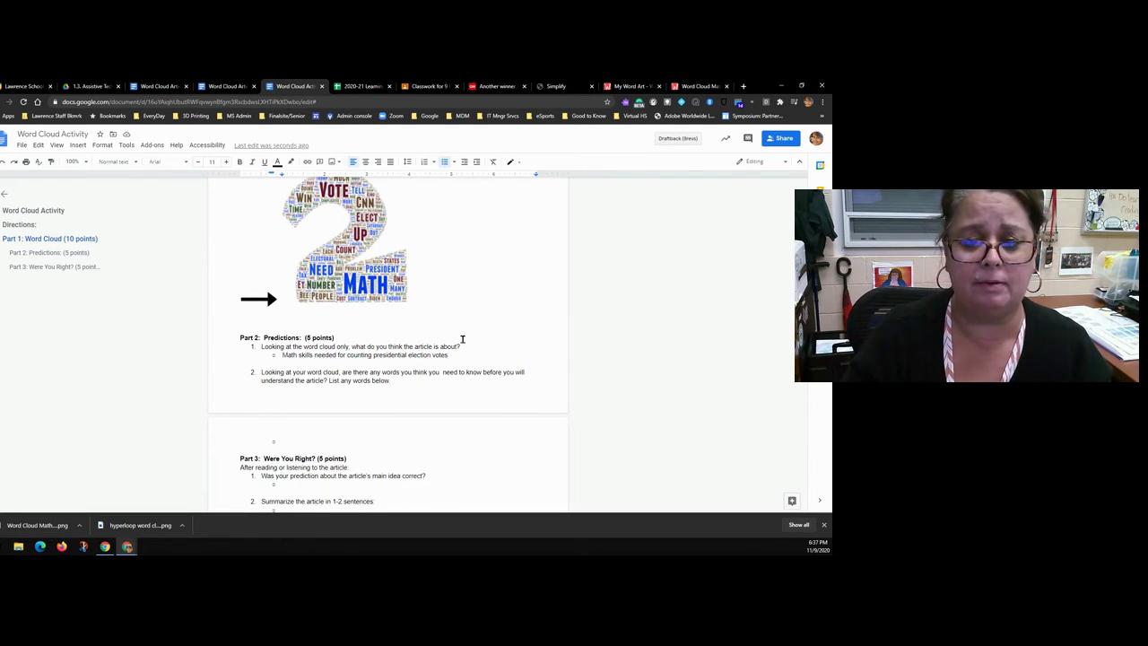
scroll(280, 368, down, 1)
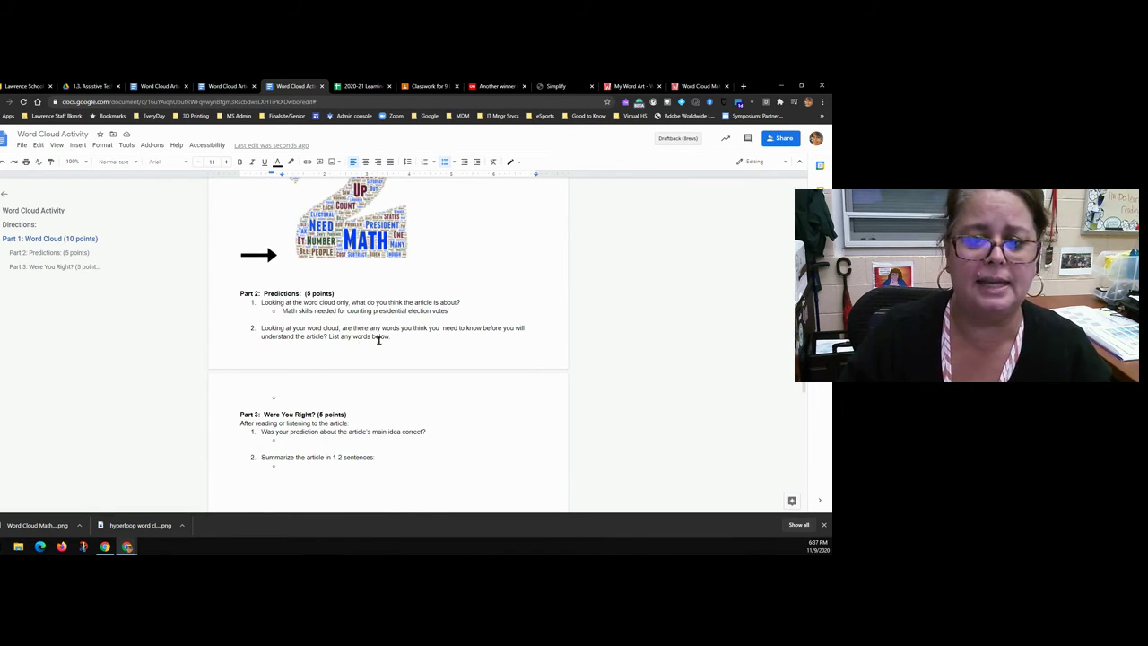
scroll(388, 339, up, 2)
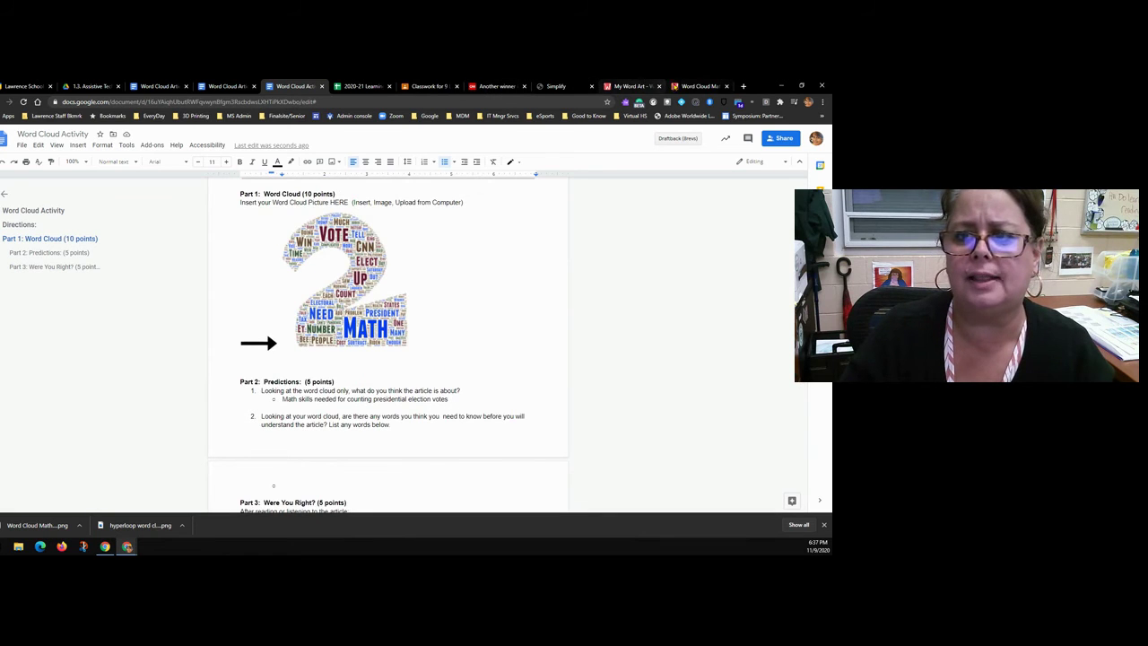
click(700, 86)
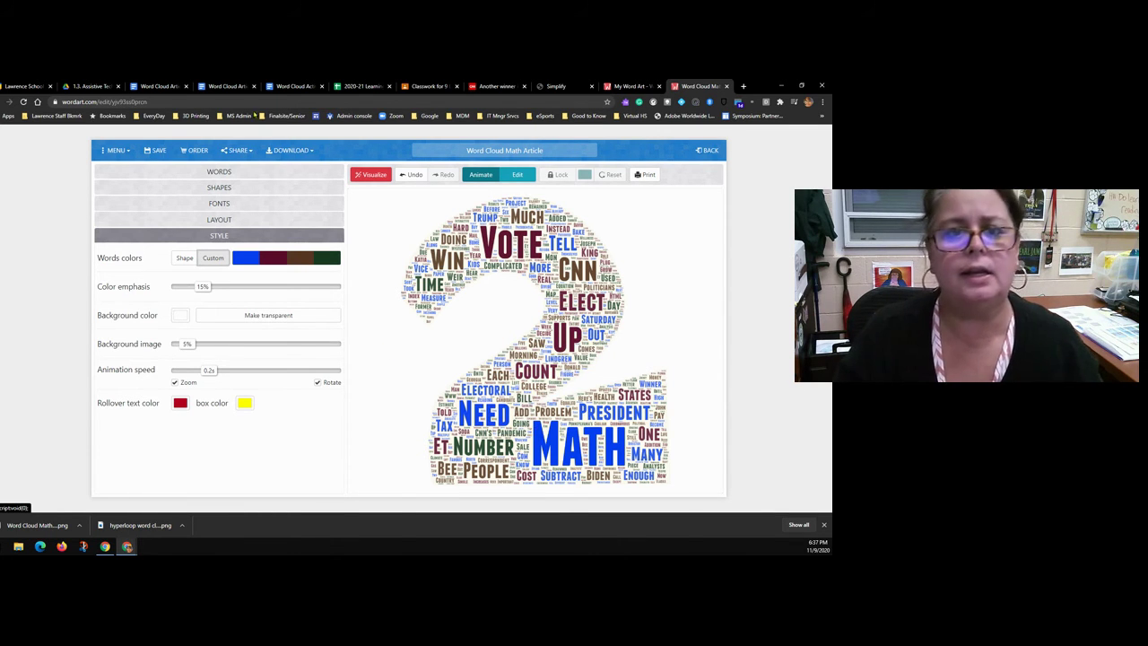
click(294, 86)
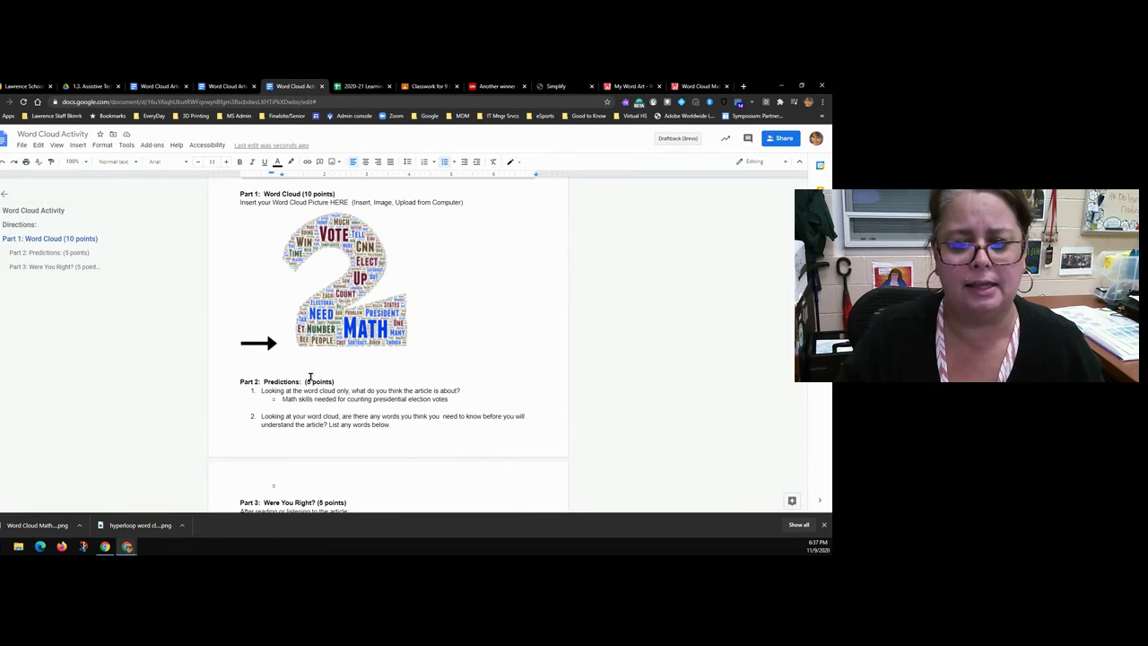
click(305, 491)
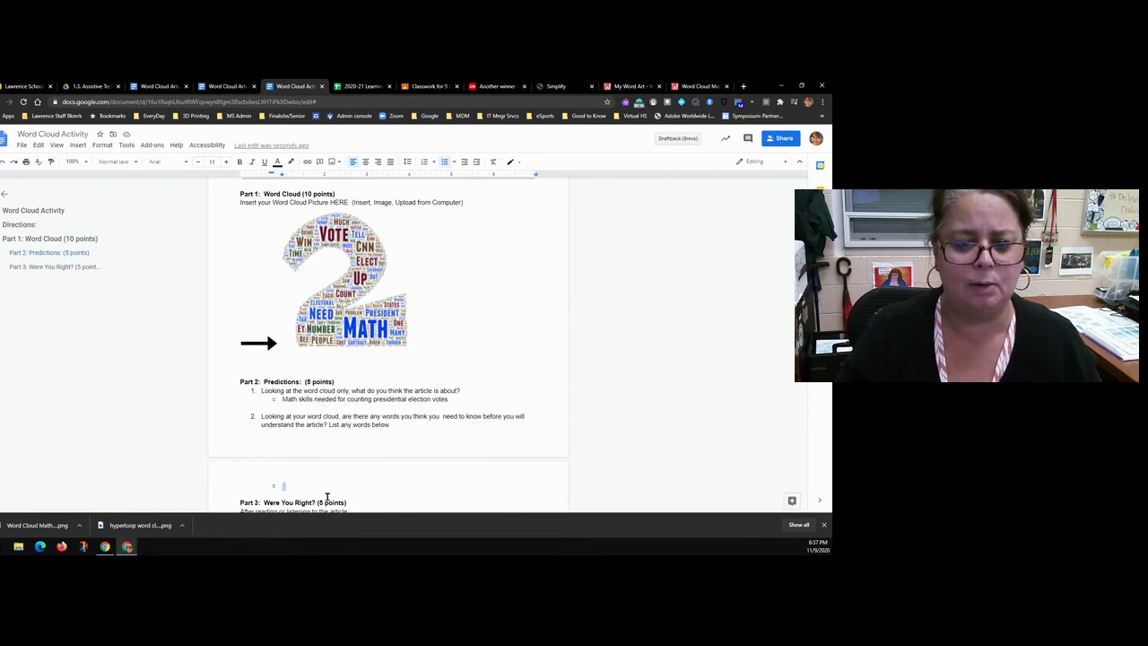
text(elect)
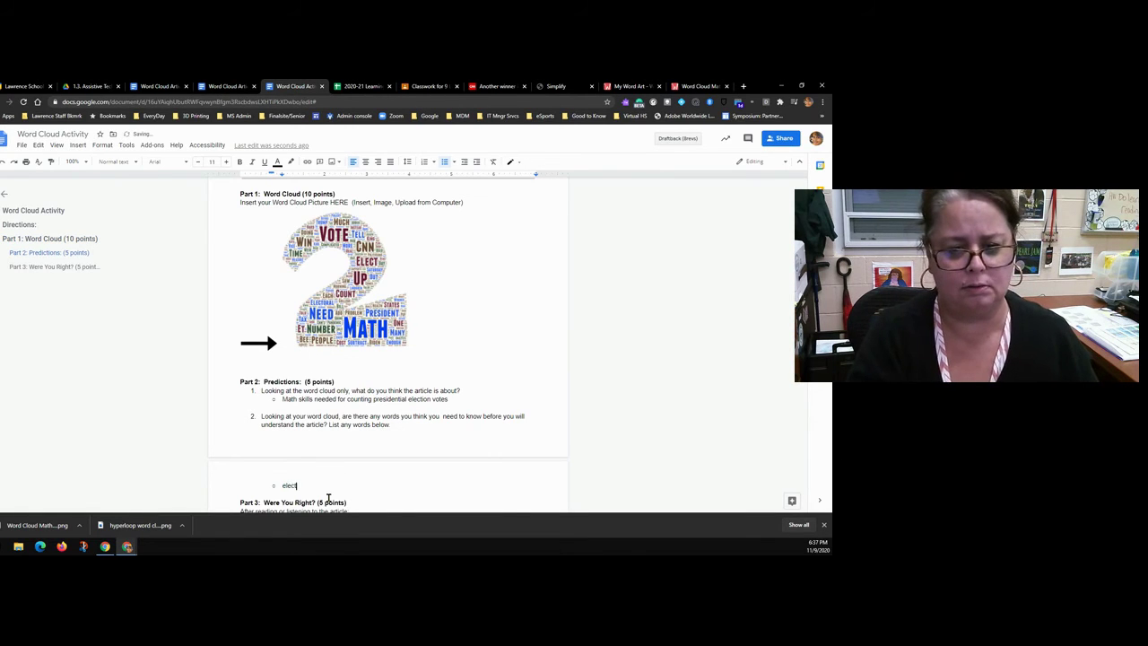
text(oral)
key(Return)
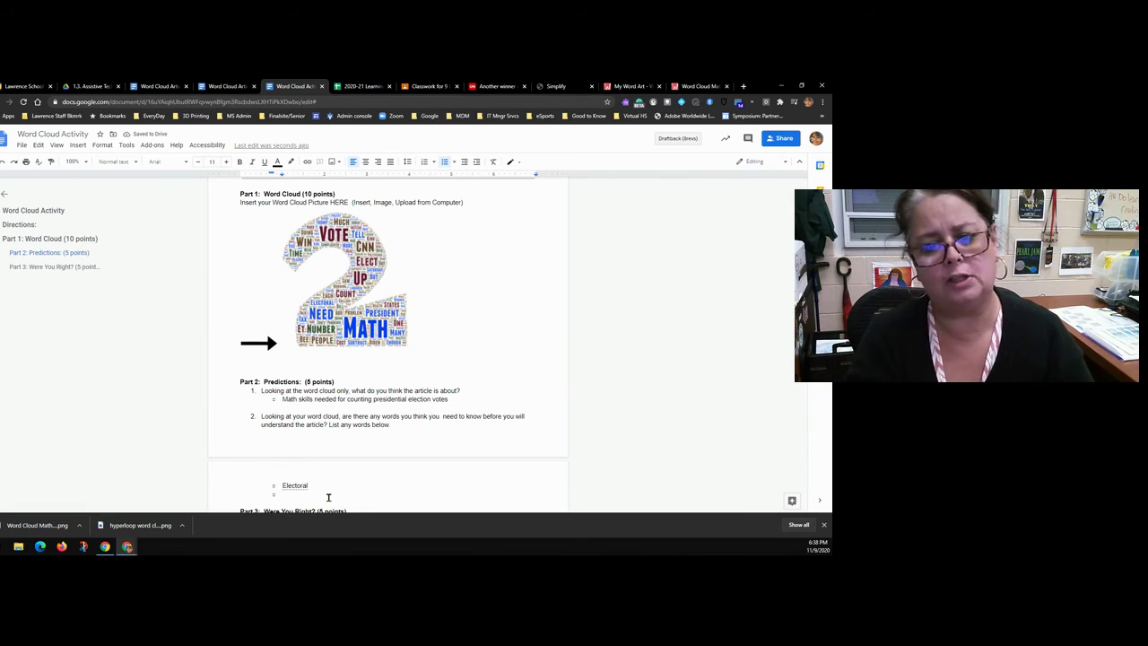
Step: Look over the Part 3 questions, open the Word Cloud Article - Example document at its beginning, and close the reading tools toolbar
scroll(403, 379, down, 2)
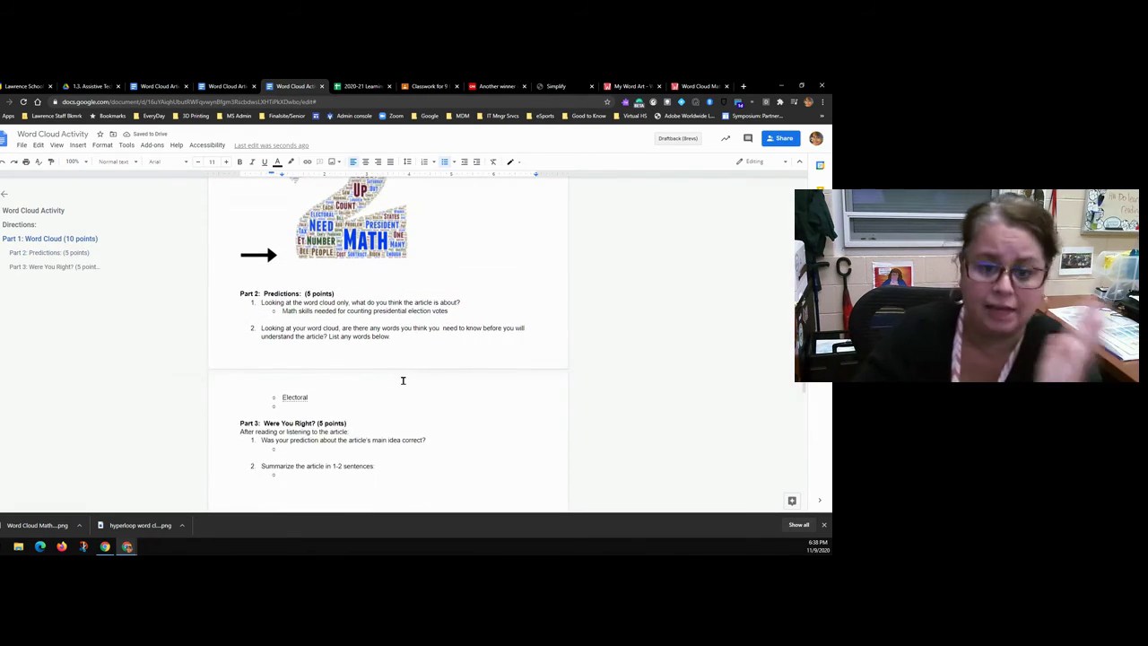
scroll(401, 383, down, 2)
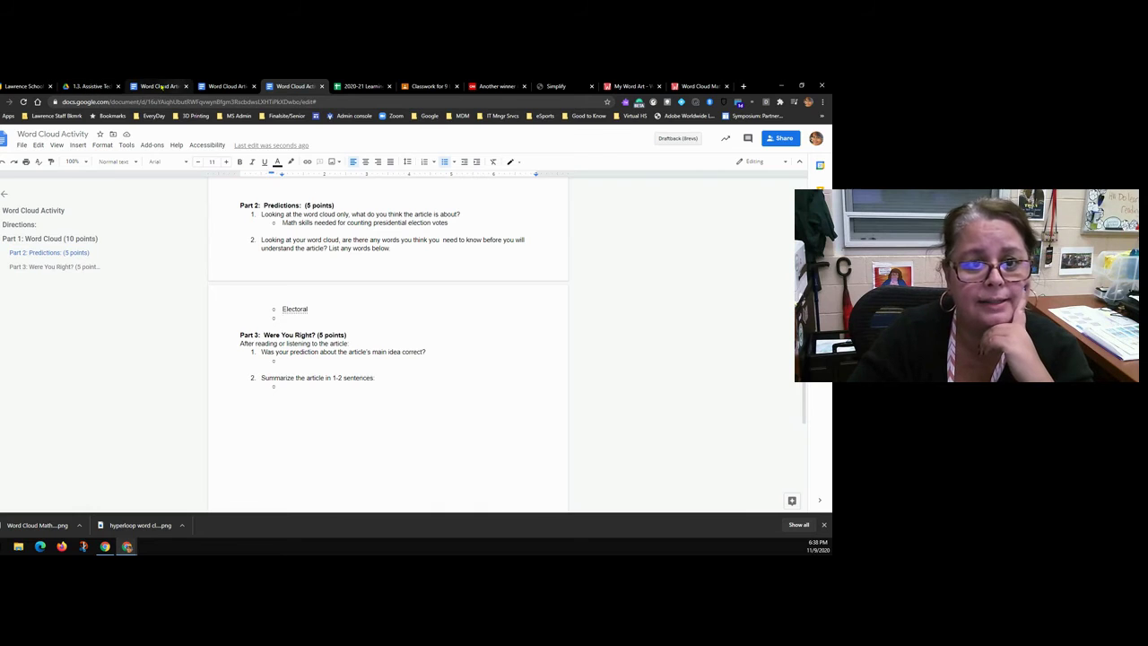
click(157, 86)
click(430, 285)
scroll(411, 295, up, 15)
scroll(410, 294, up, 4)
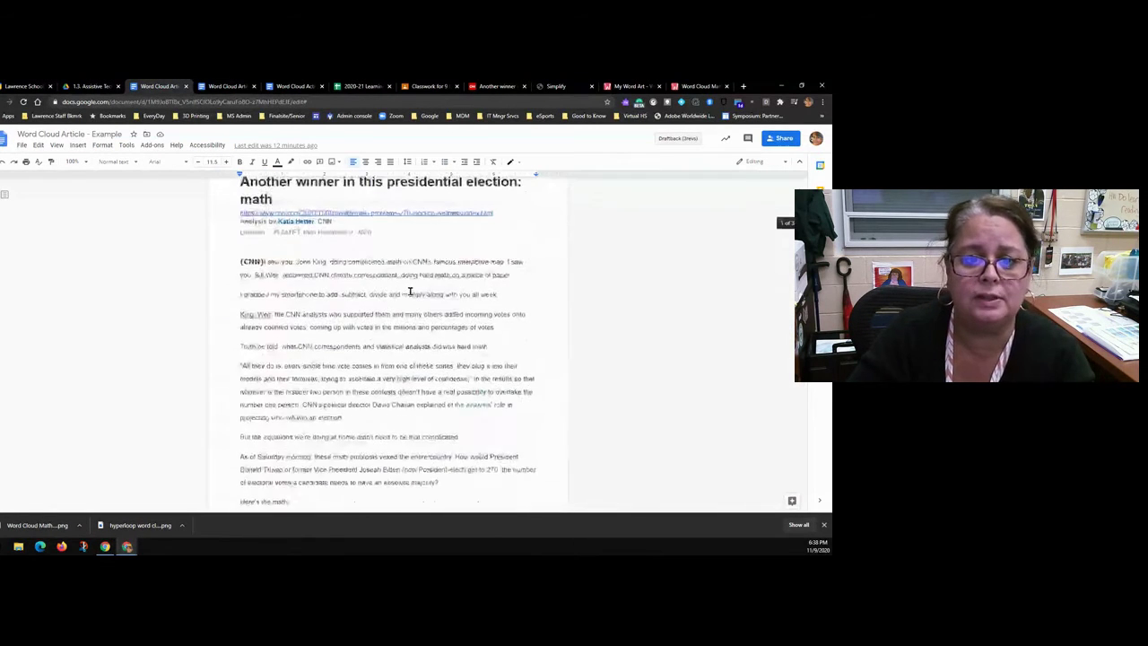
scroll(410, 289, down, 1)
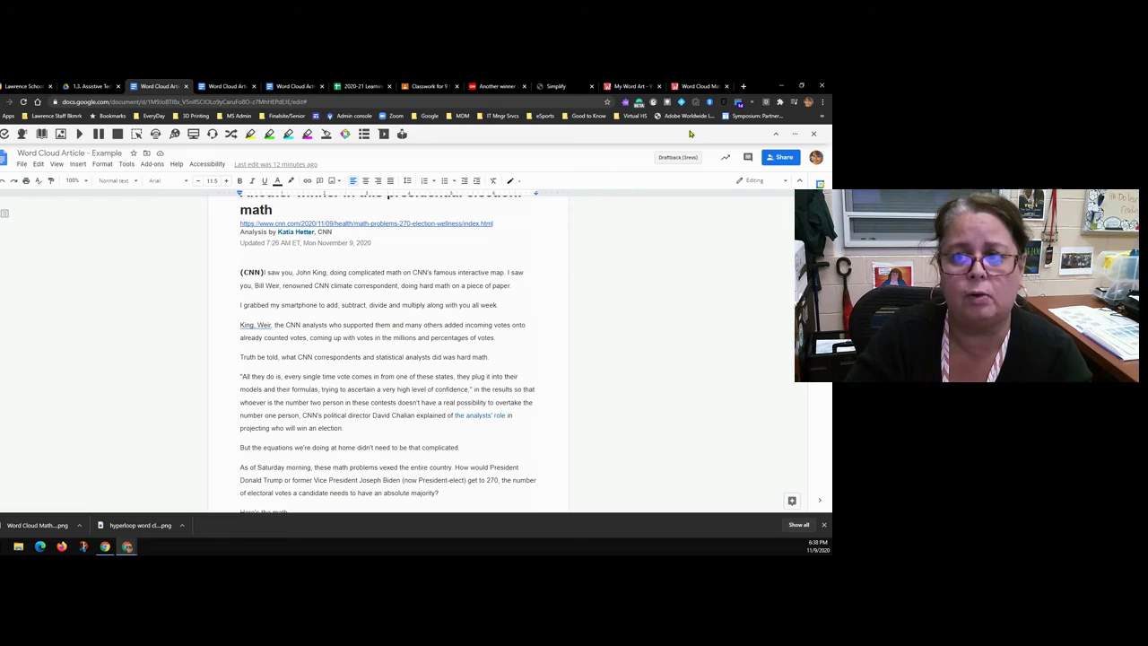
click(814, 133)
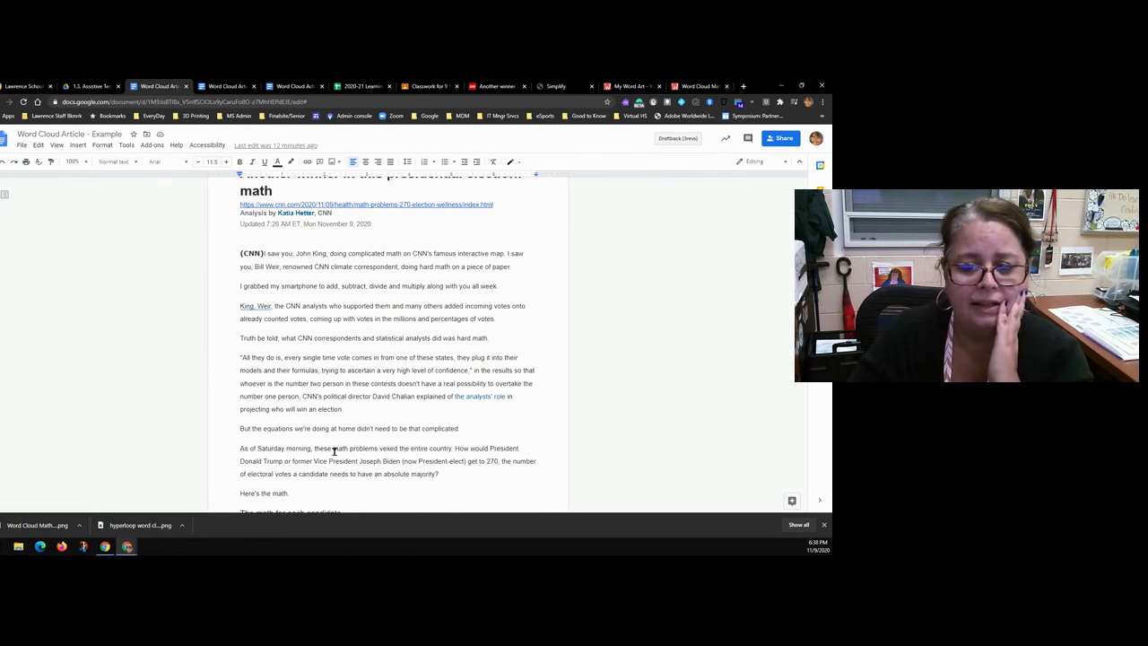
Step: Read through the example article to its end to check the prediction about its main idea
scroll(333, 451, down, 3)
scroll(347, 451, down, 3)
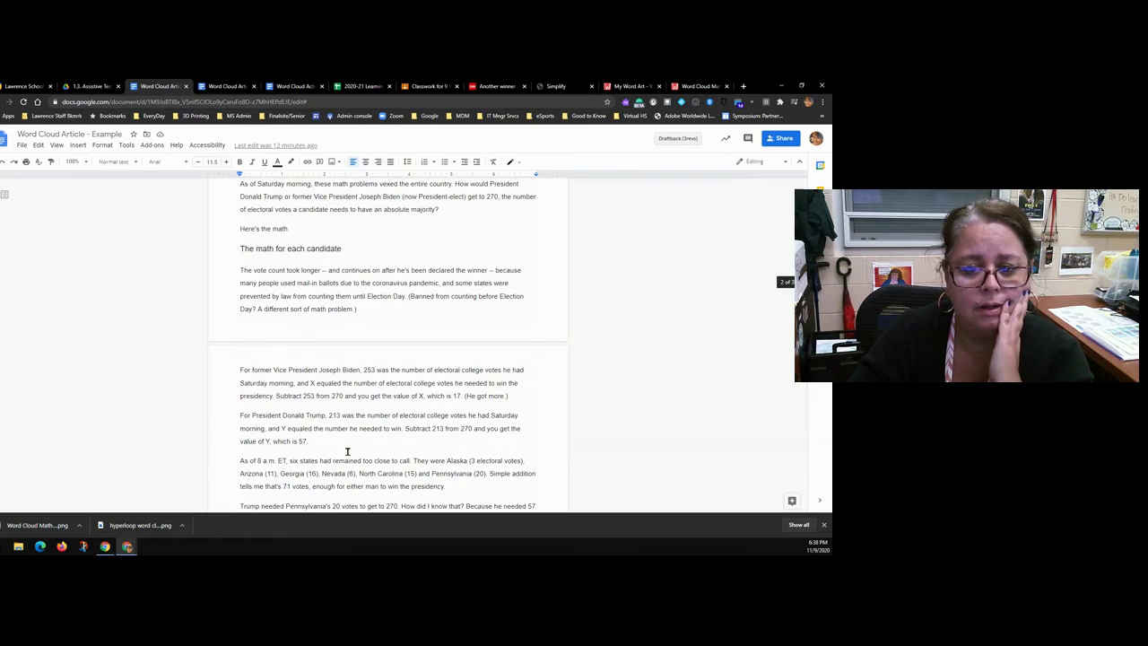
scroll(347, 452, down, 2)
scroll(347, 451, down, 3)
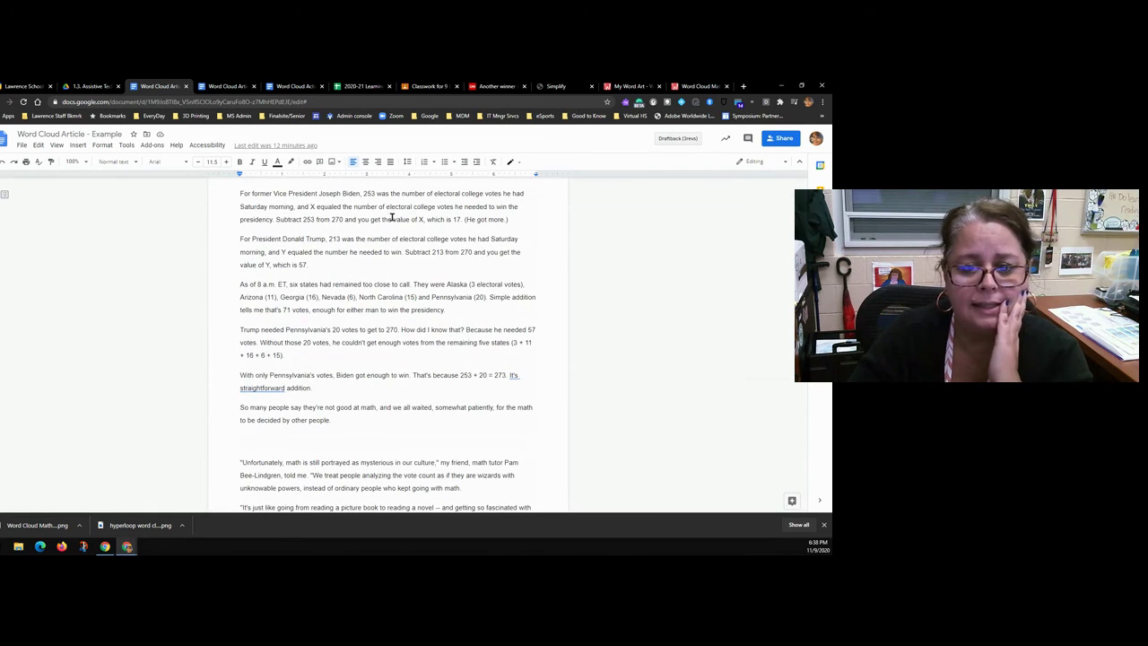
scroll(448, 409, down, 10)
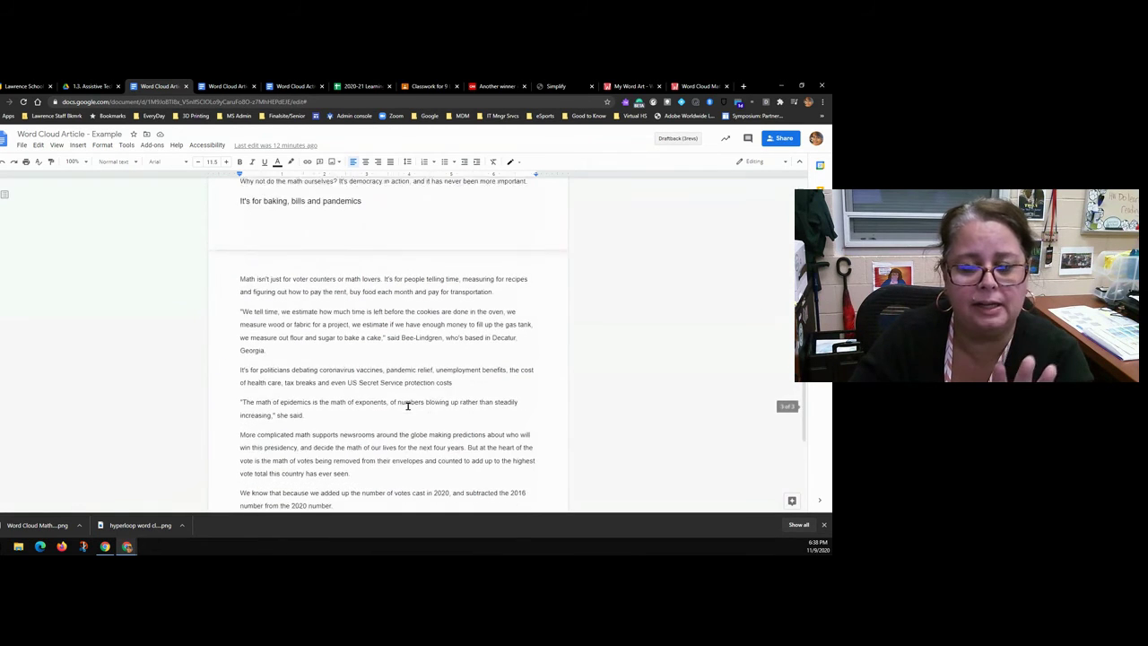
scroll(407, 405, down, 7)
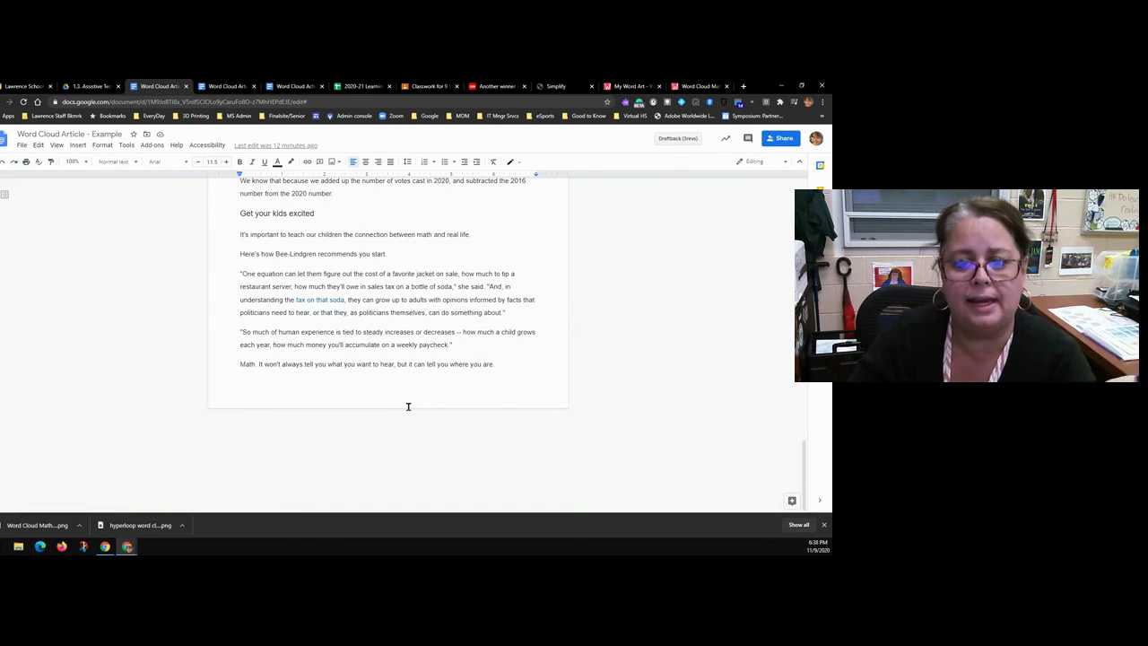
scroll(351, 312, up, 5)
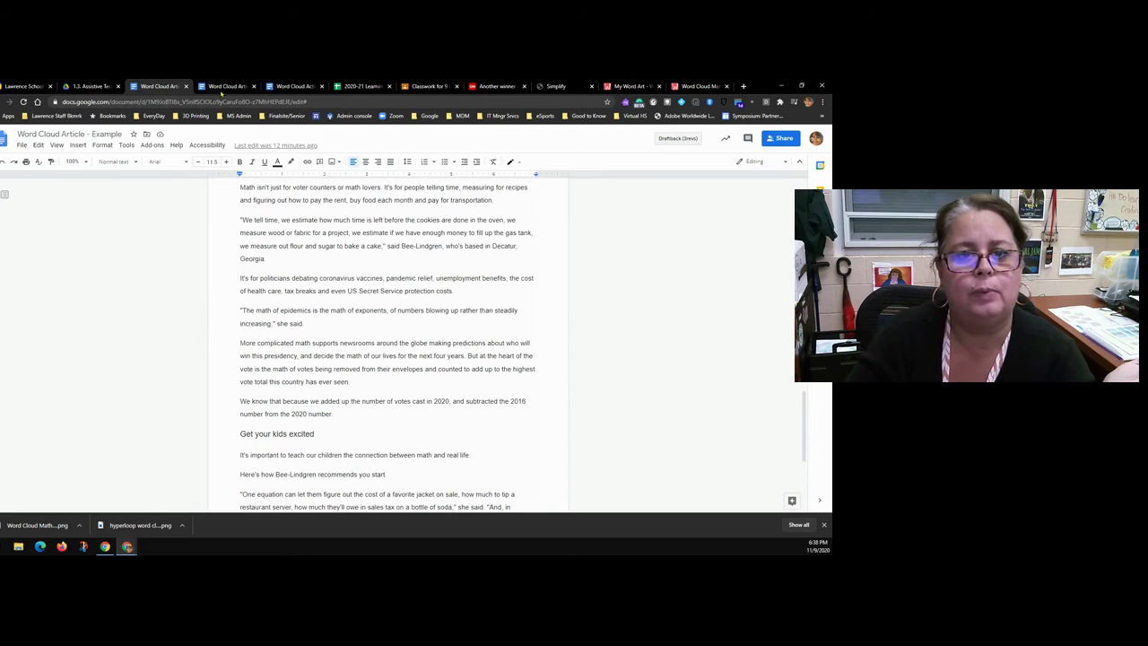
Step: Answer the first Part 3 question in the Word Cloud Activity document with "Yes it was."
click(291, 87)
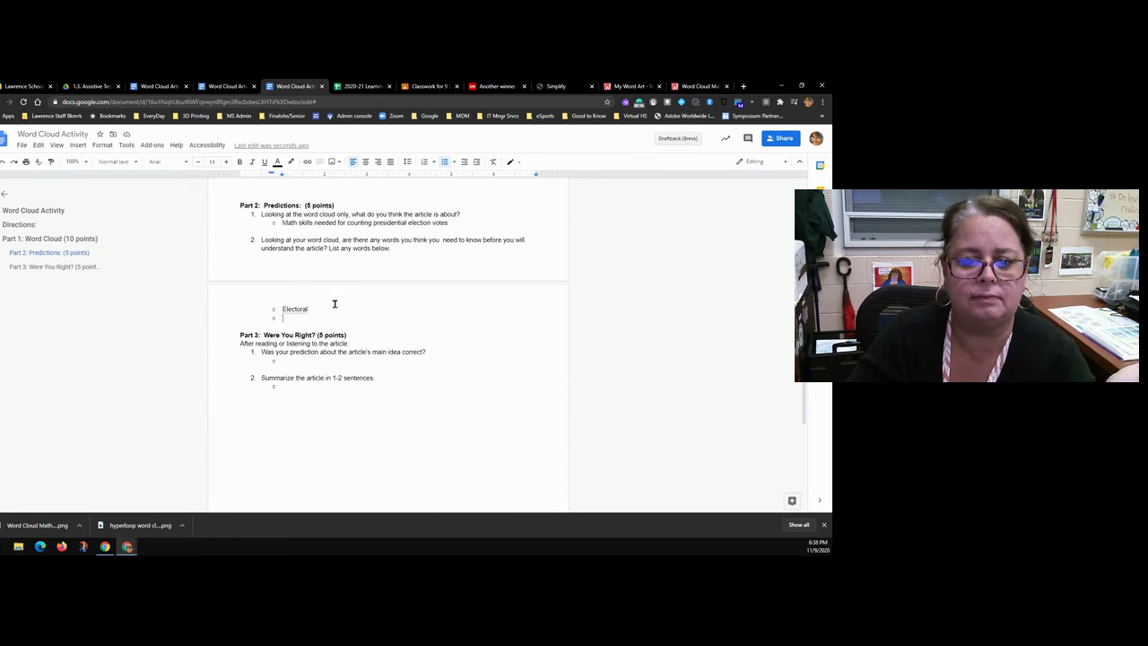
scroll(299, 312, up, 2)
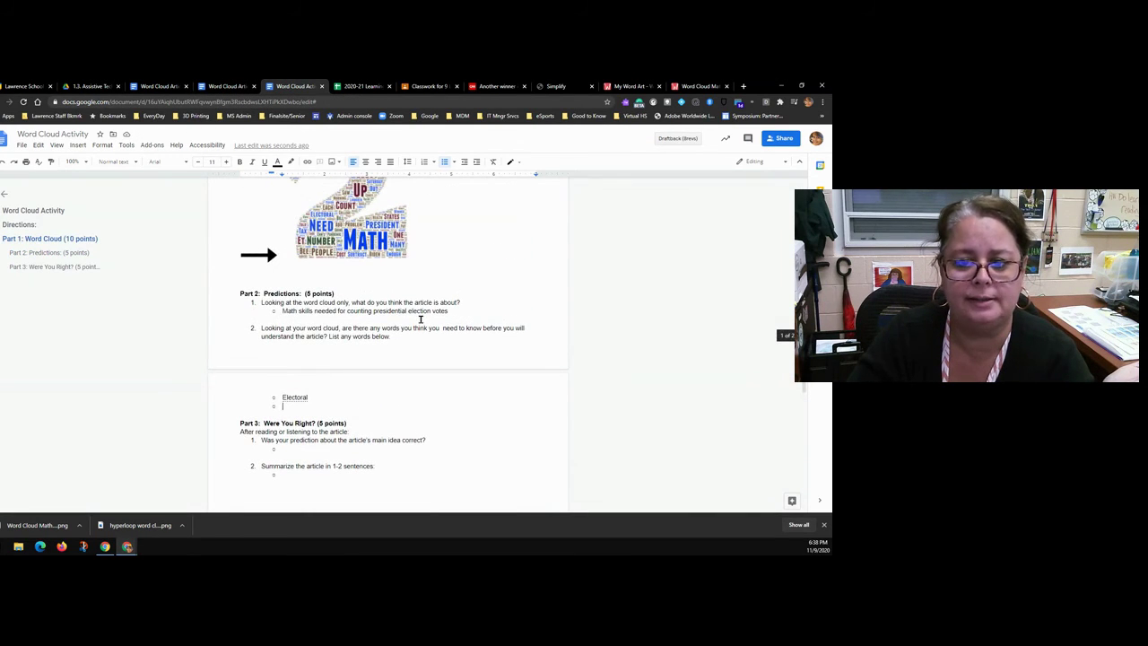
click(295, 447)
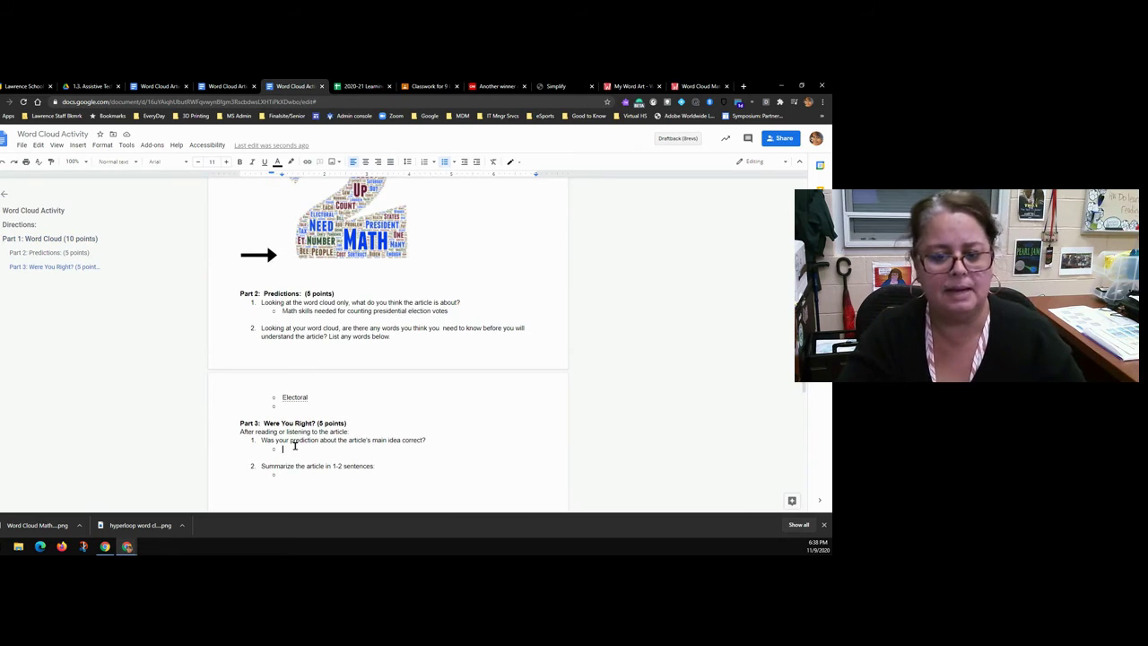
text(Yes it was.)
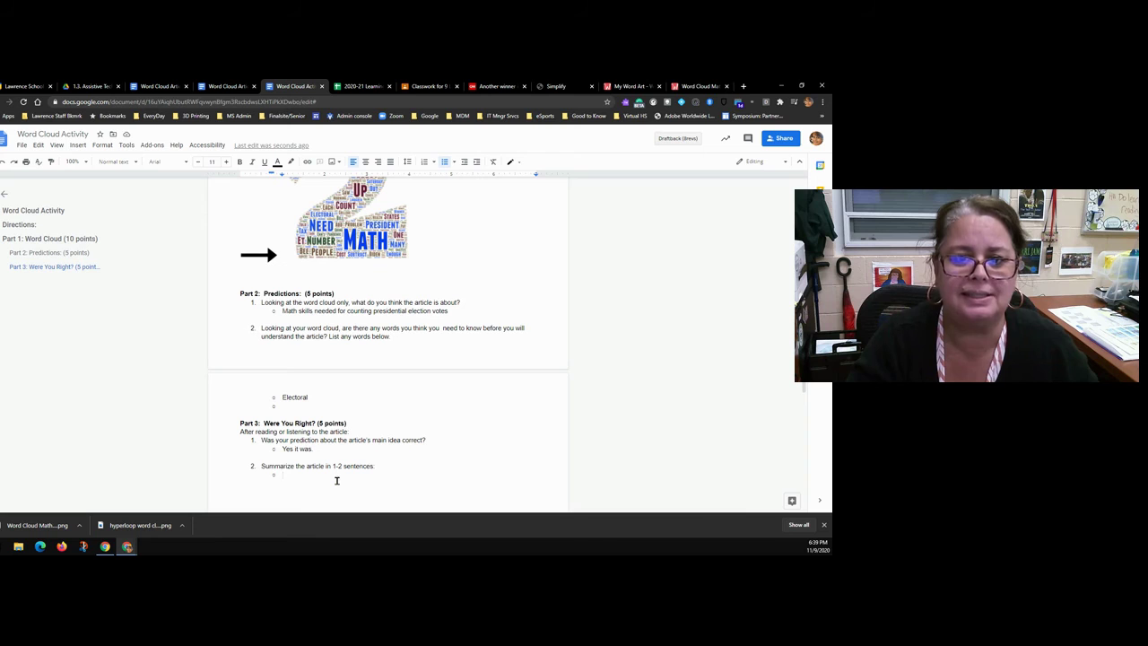
Step: Summarize the article under the second Part 3 question as "Math skills needed to count a national election once people vote."
scroll(368, 280, up, 1)
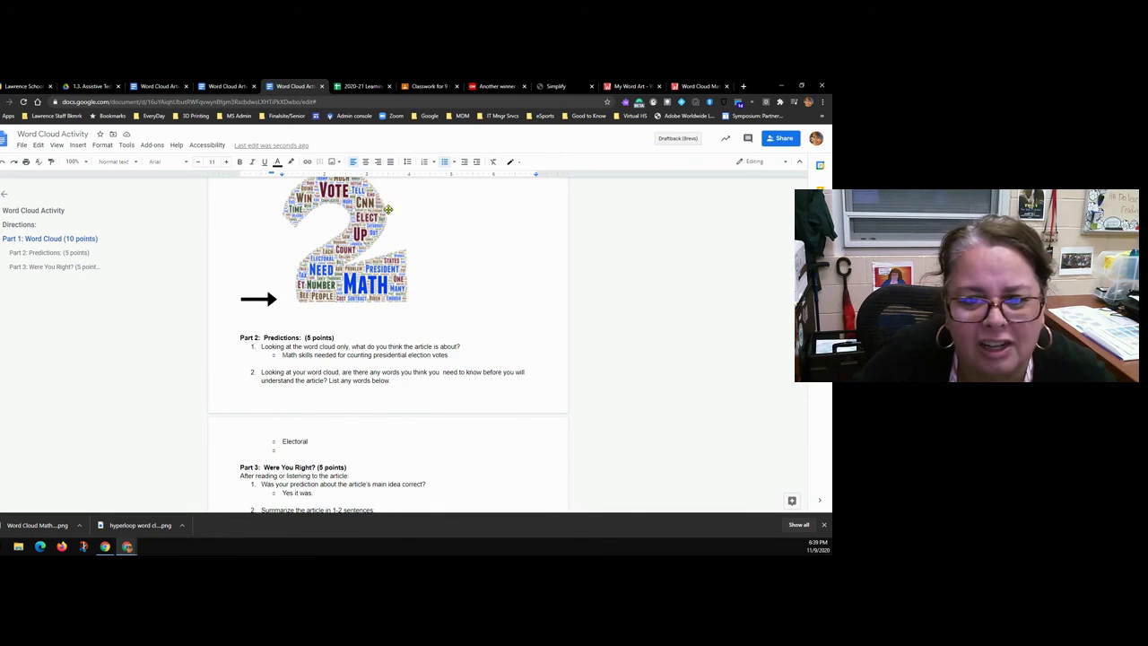
scroll(359, 346, down, 2)
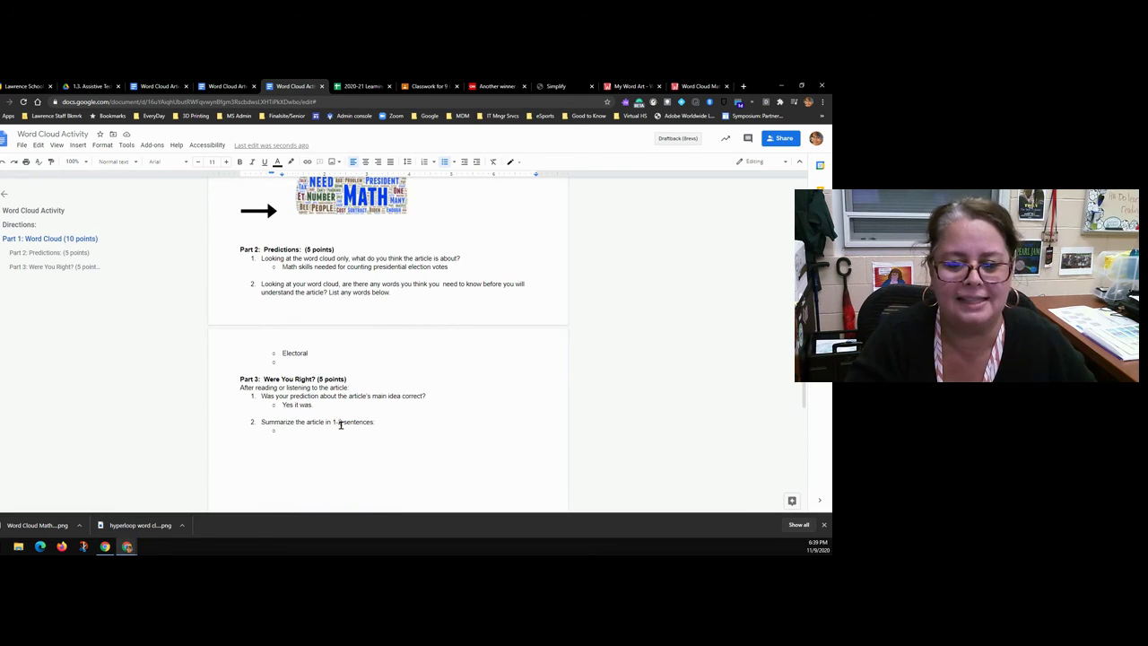
scroll(341, 426, up, 2)
scroll(469, 455, down, 2)
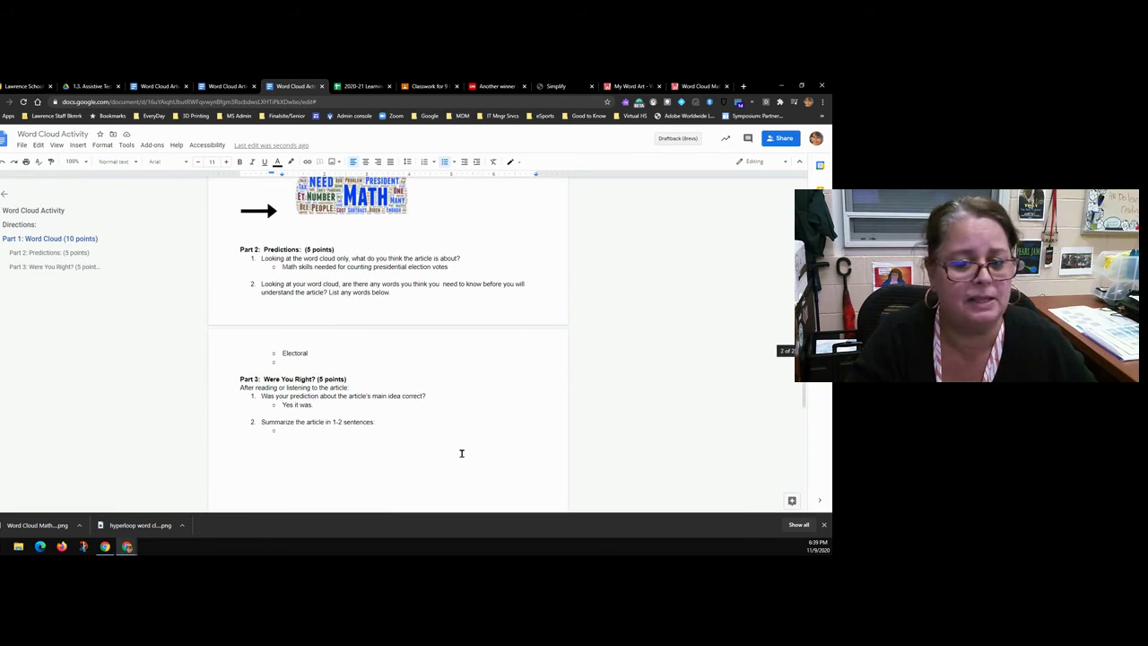
scroll(442, 450, up, 2)
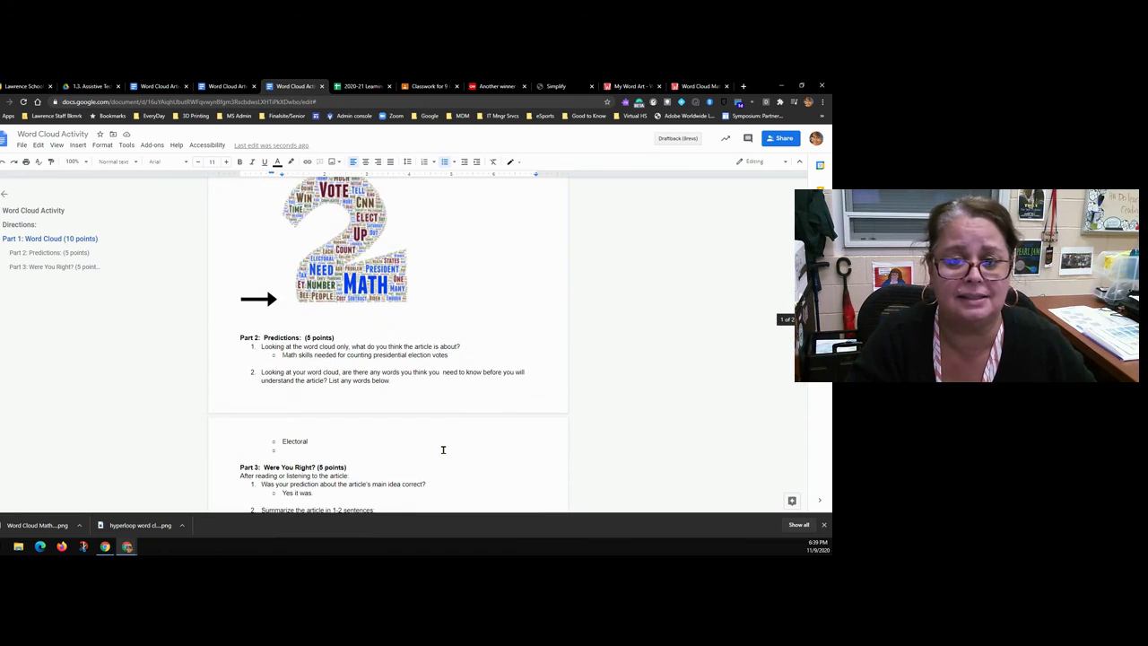
scroll(439, 452, down, 2)
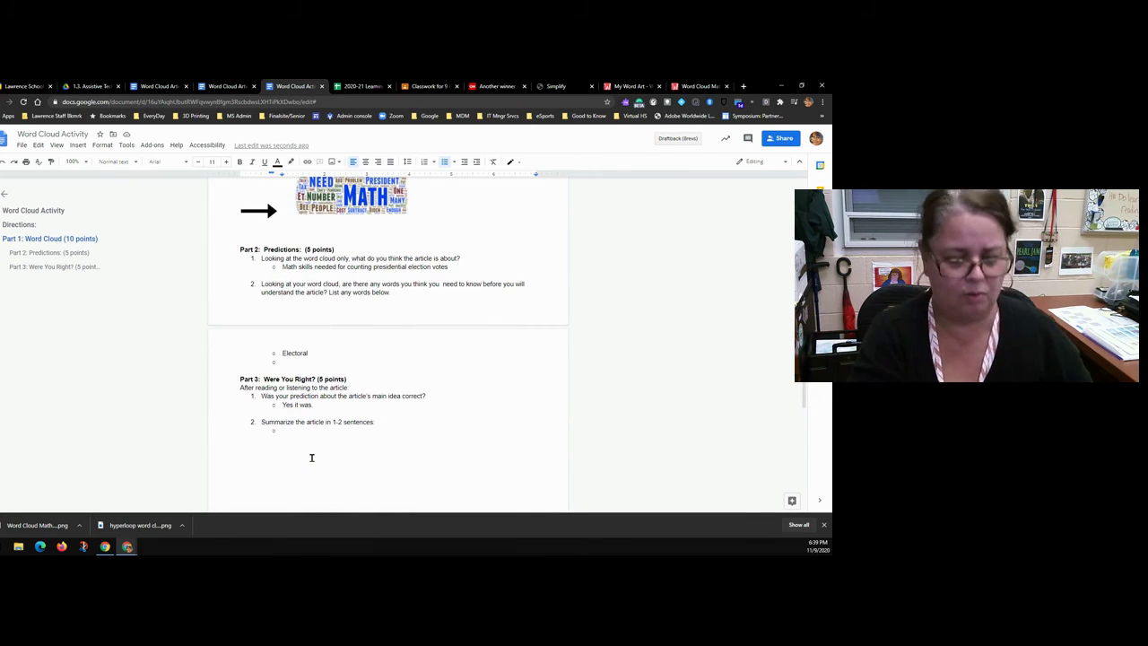
text(Math skills need)
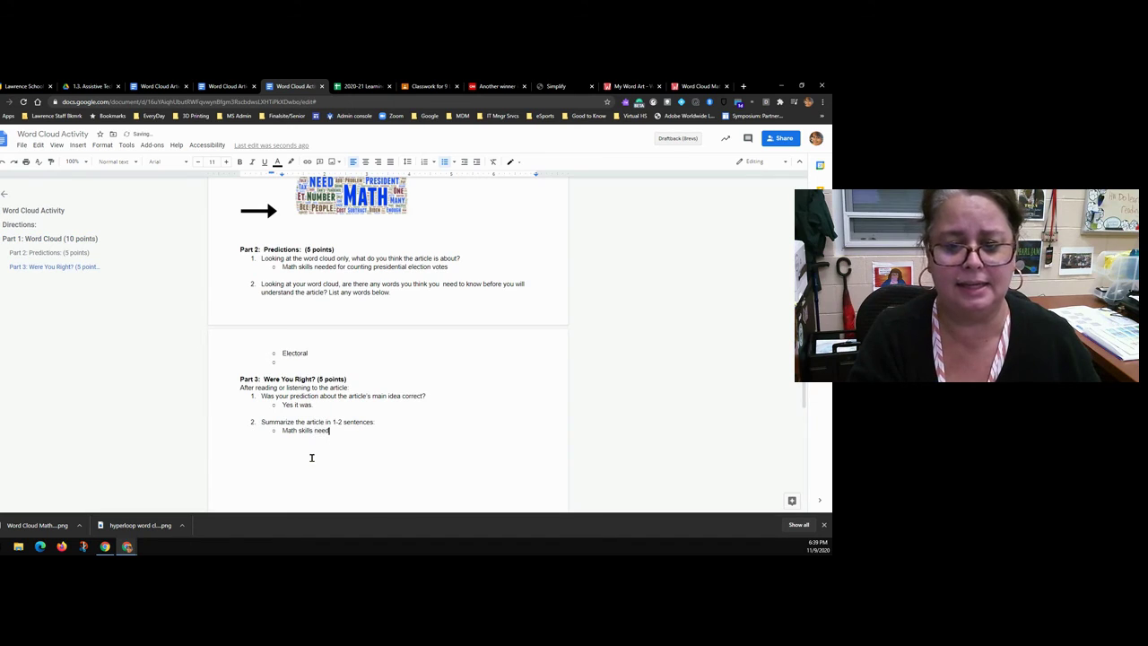
text(ed to counte)
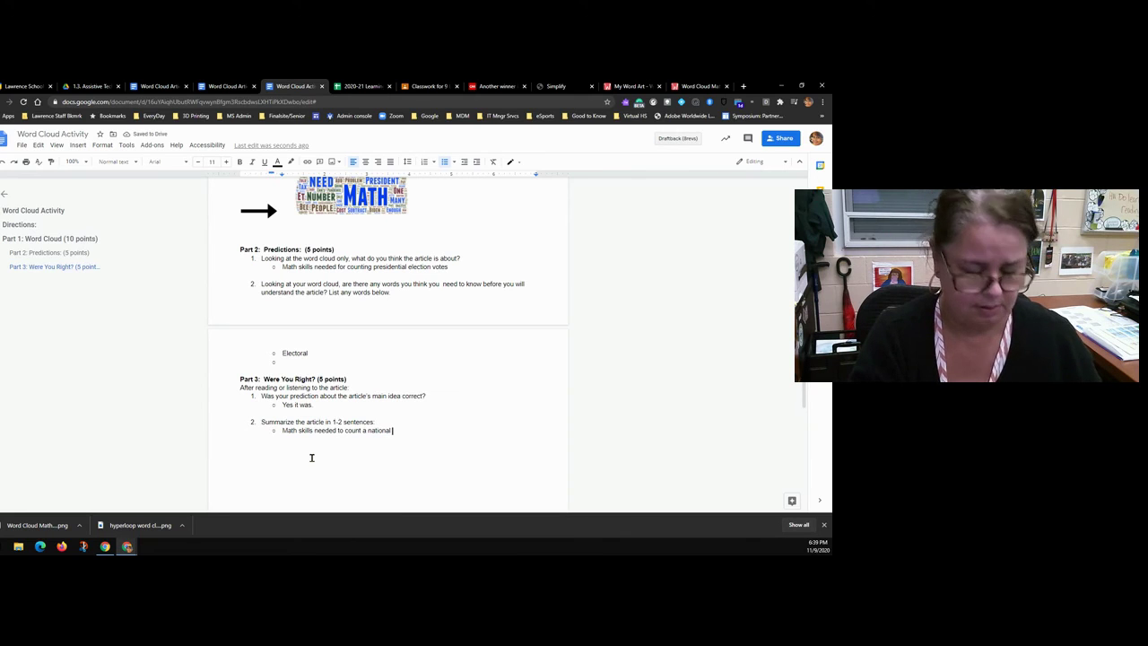
text(elec)
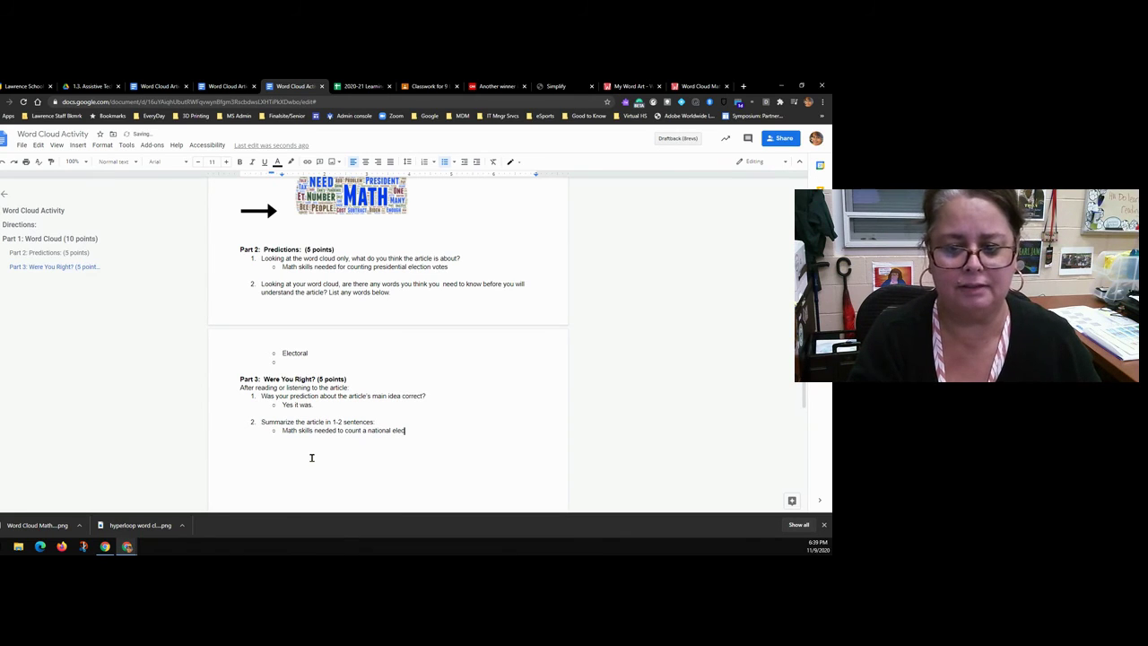
text(tion once pe)
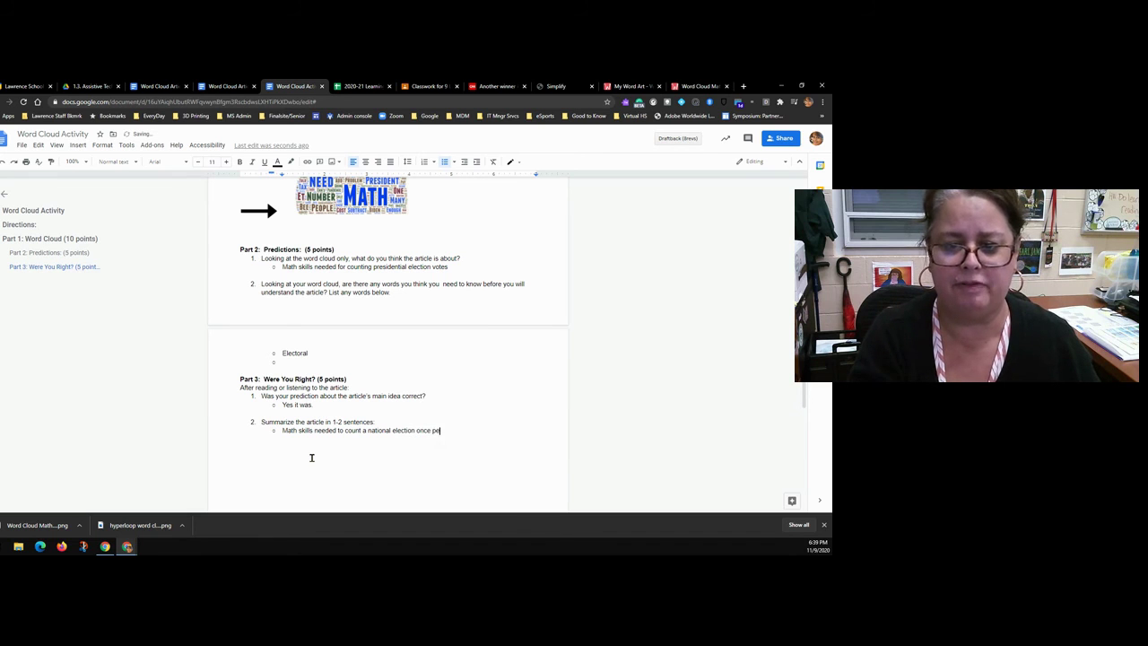
text(ote.)
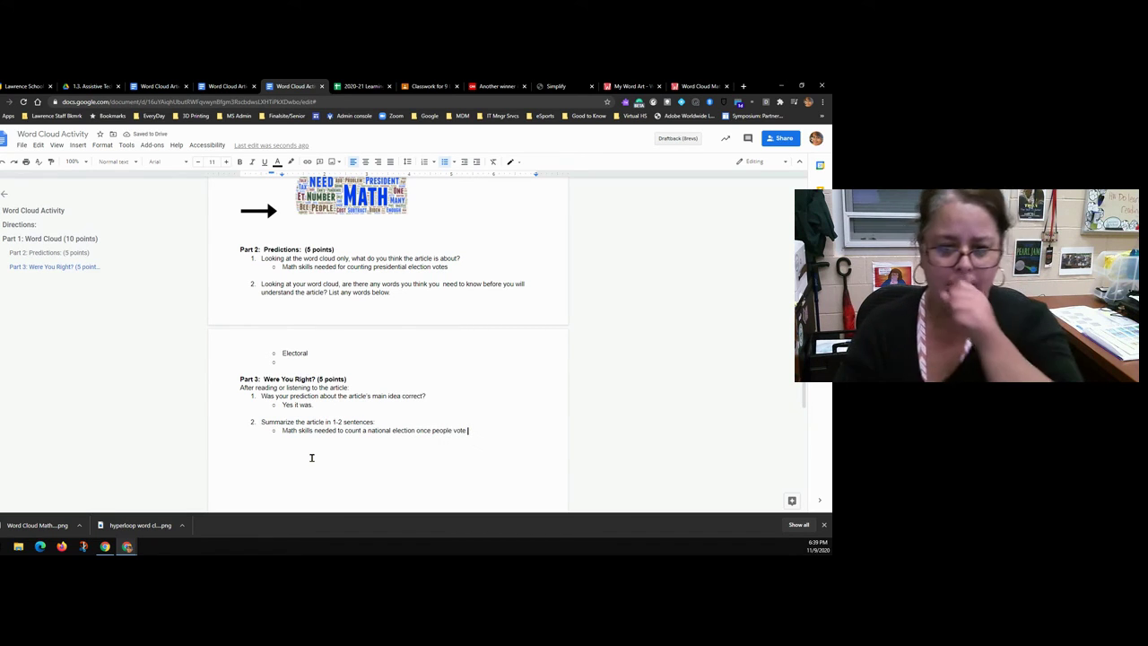
Step: Review the inserted word cloud, the predictions and the Part 3 answers in the activity document
scroll(372, 446, up, 3)
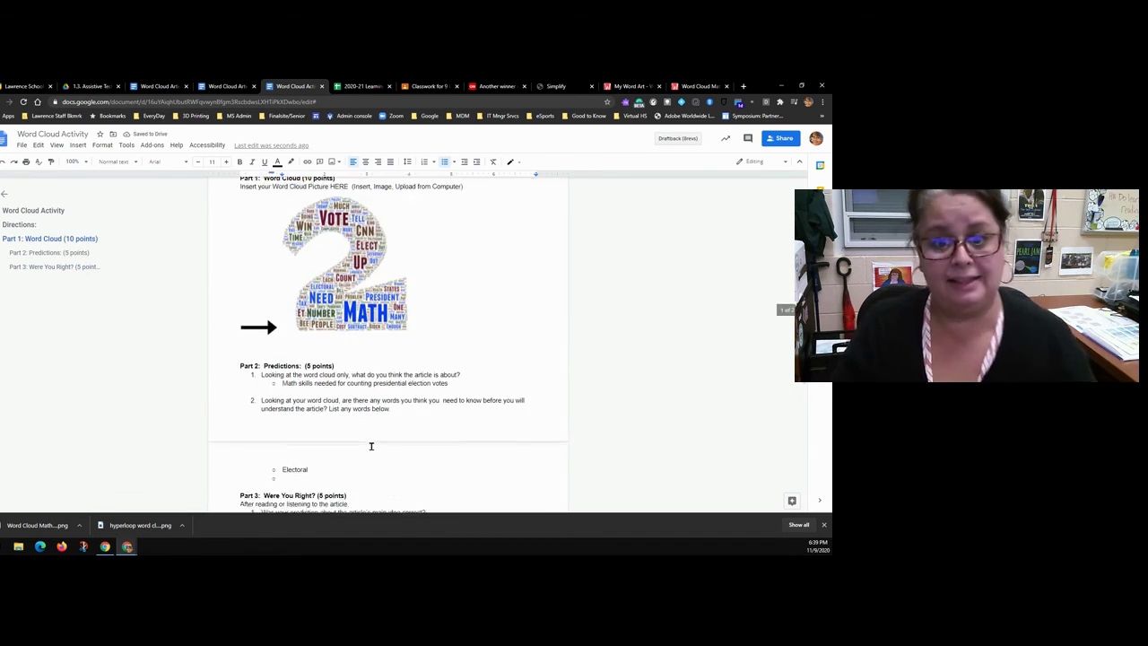
scroll(374, 248, down, 3)
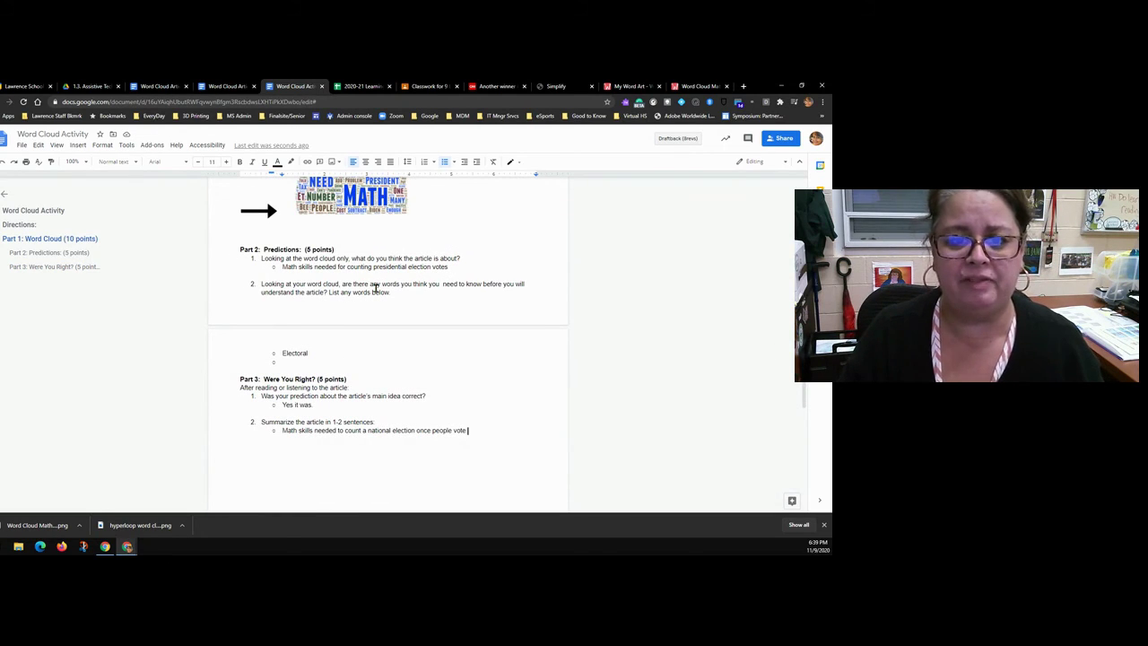
scroll(376, 289, up, 2)
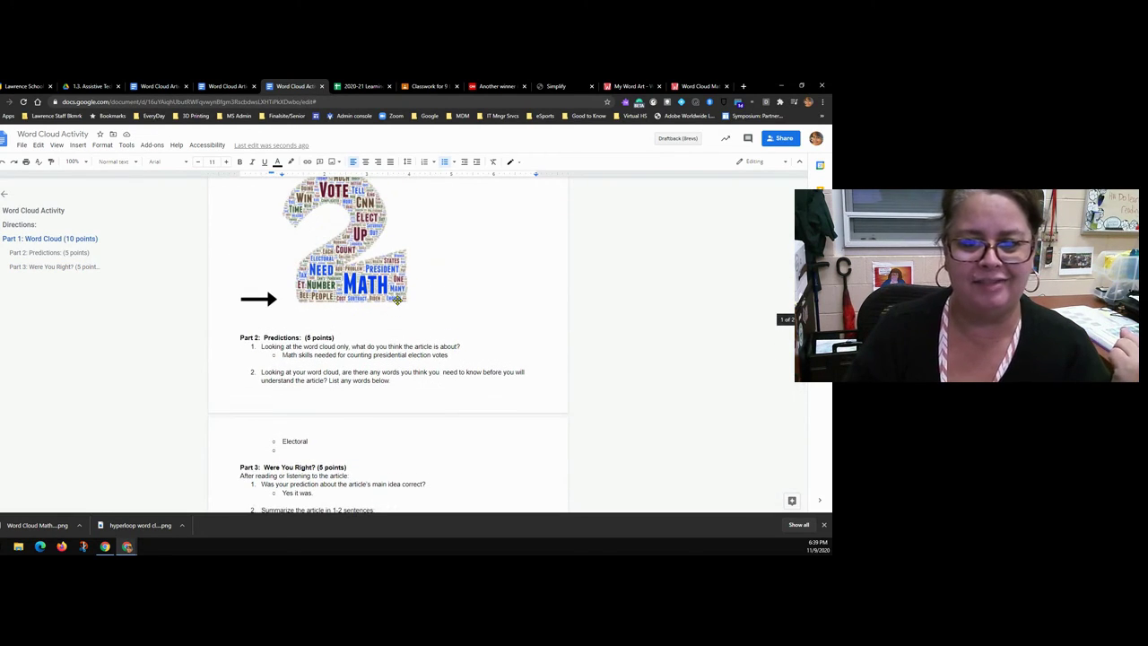
scroll(394, 299, down, 2)
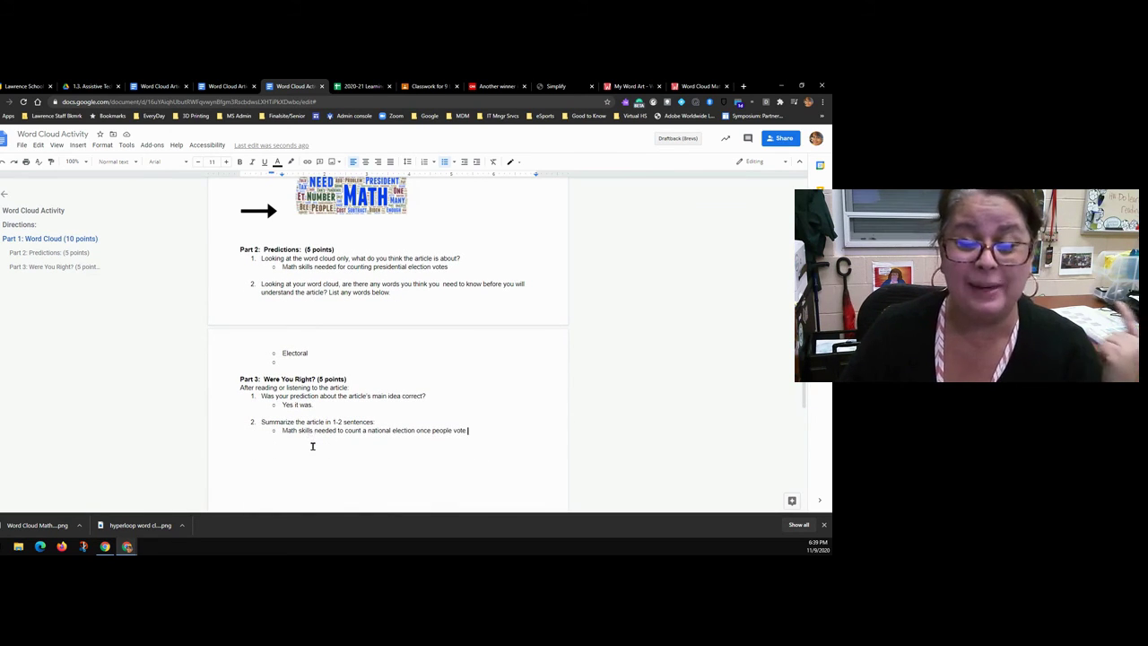
scroll(464, 426, up, 3)
scroll(464, 423, up, 2)
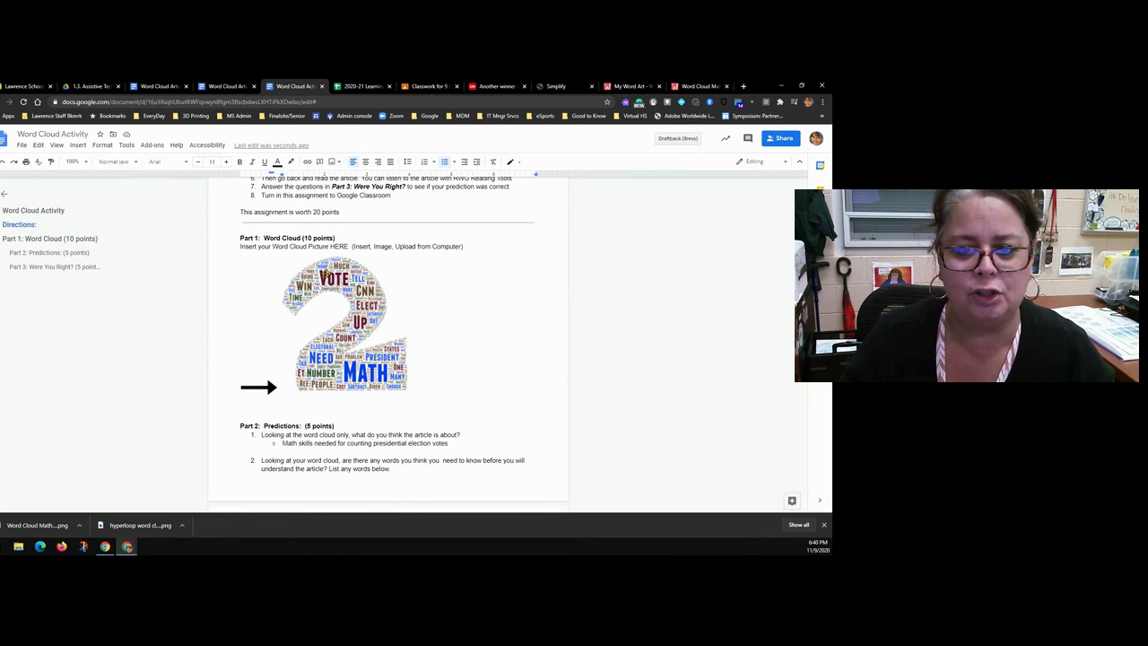
scroll(436, 372, down, 3)
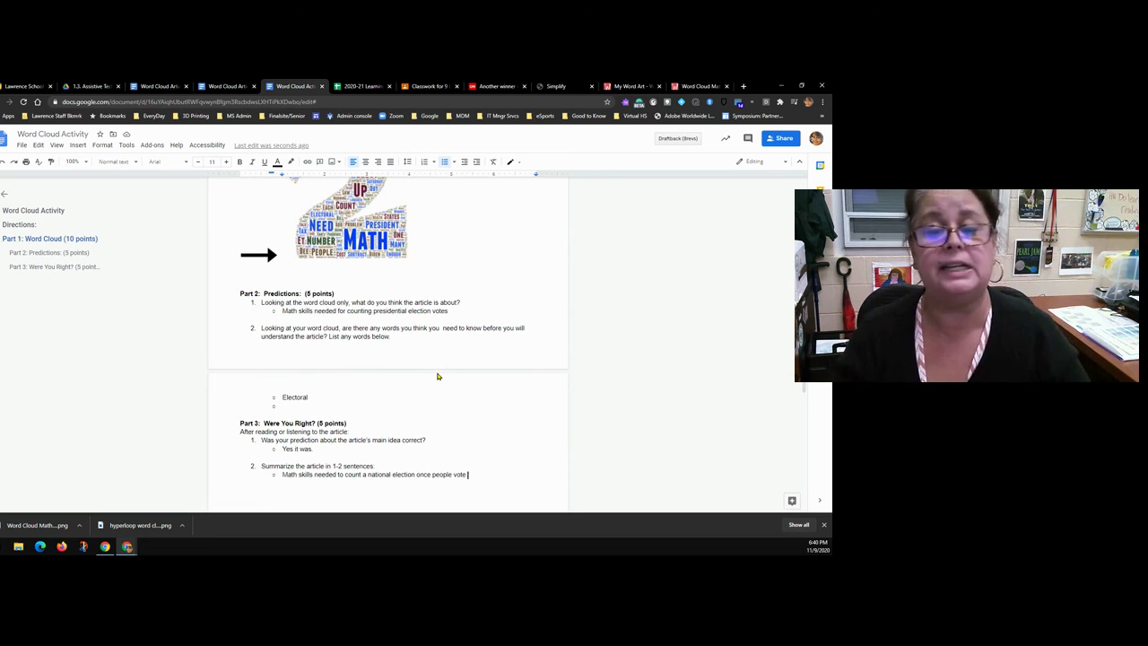
scroll(445, 366, down, 1)
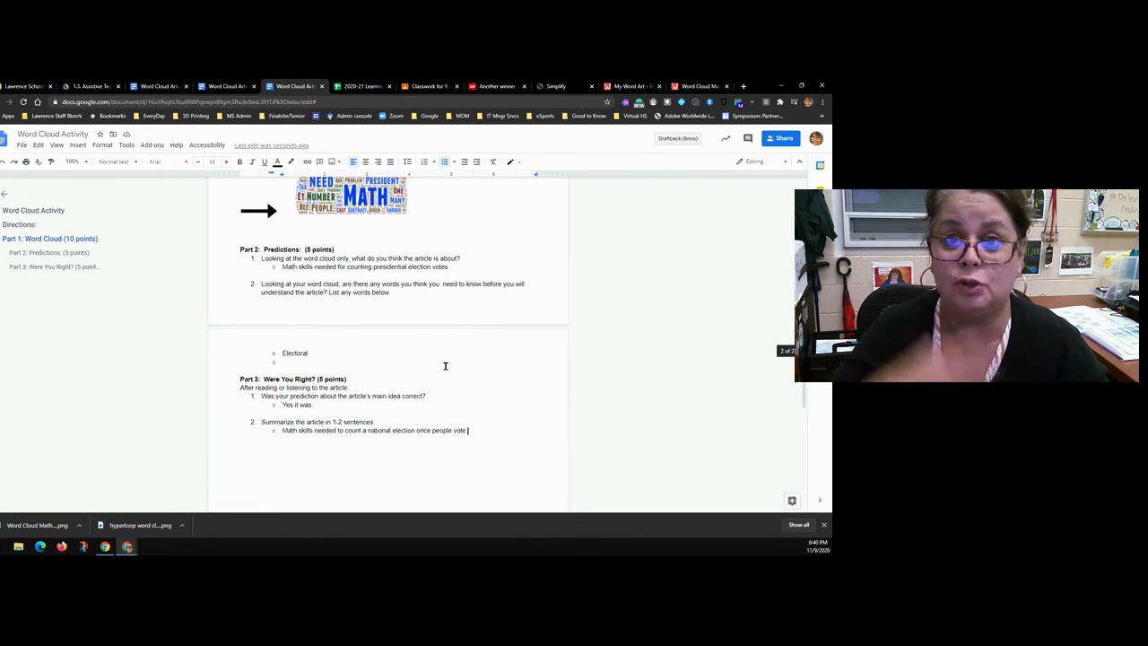
text(.)
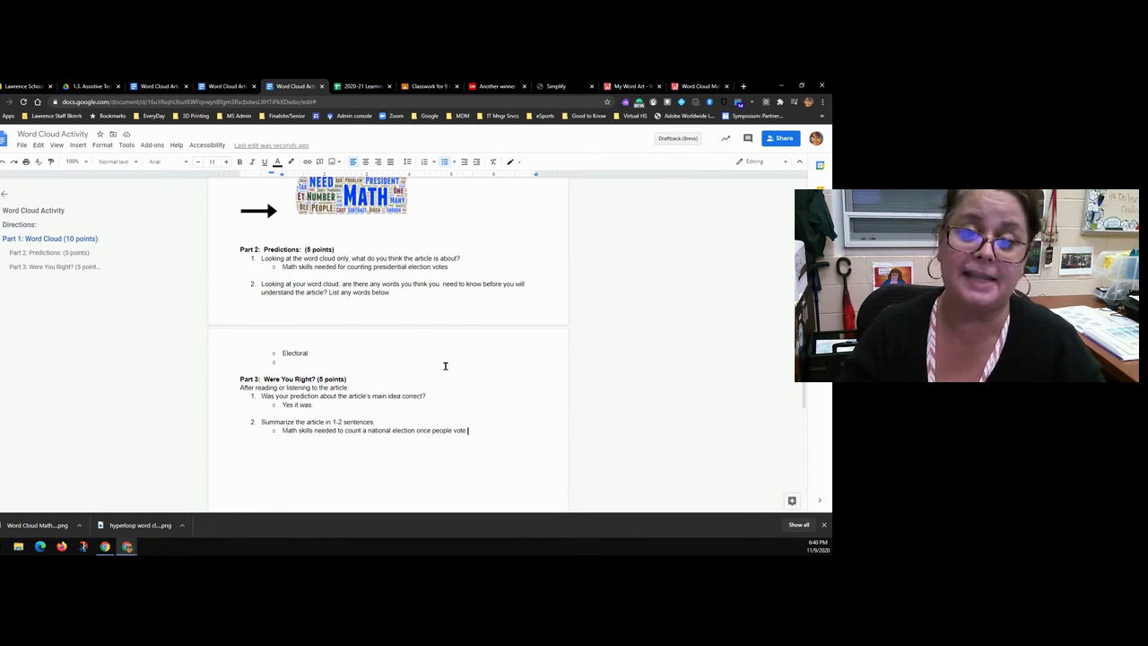
scroll(445, 366, up, 3)
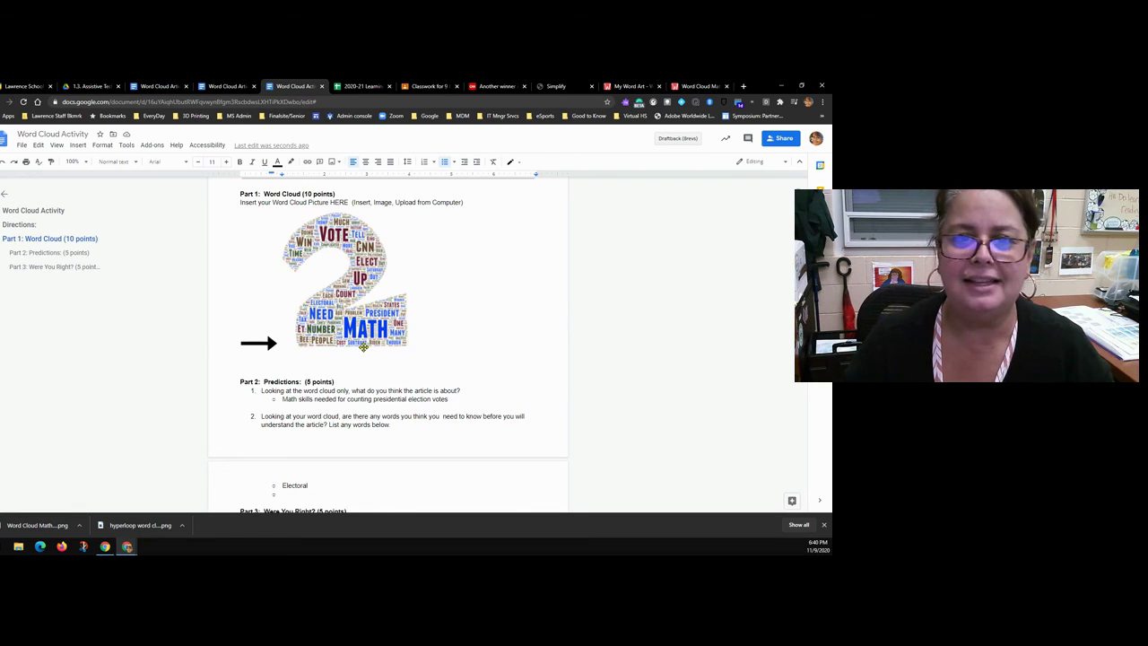
Step: Check the Word Cloud Article - Hyperloop document, and highlight the "Turn in this assignment to Google Classroom" direction in the Word Cloud Activity document
click(225, 87)
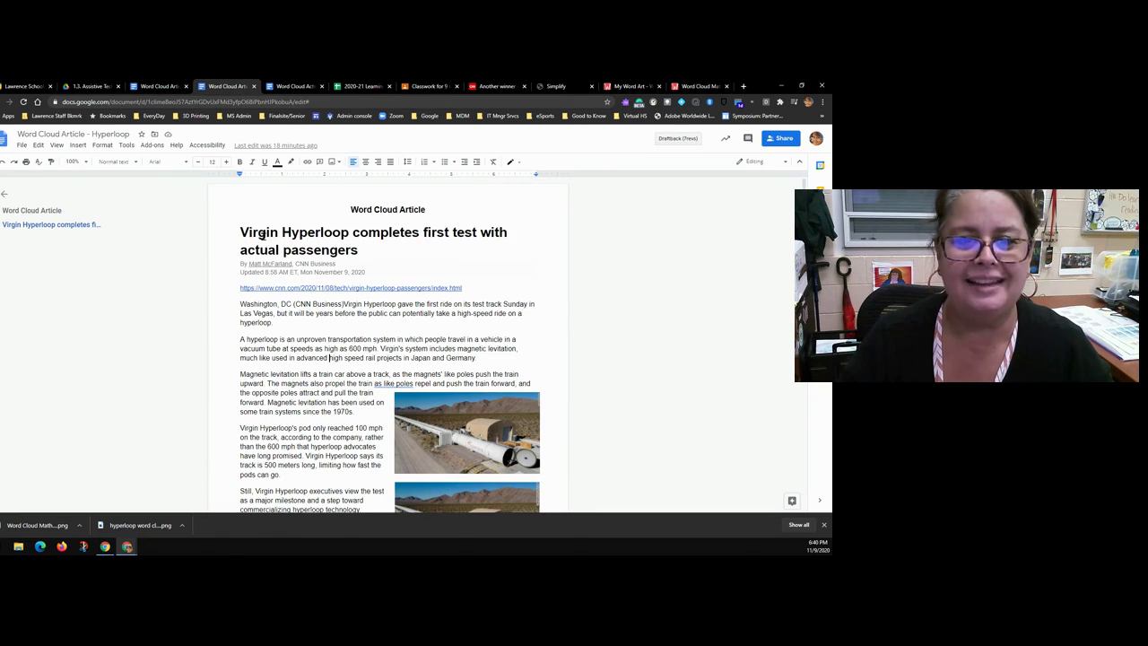
click(278, 85)
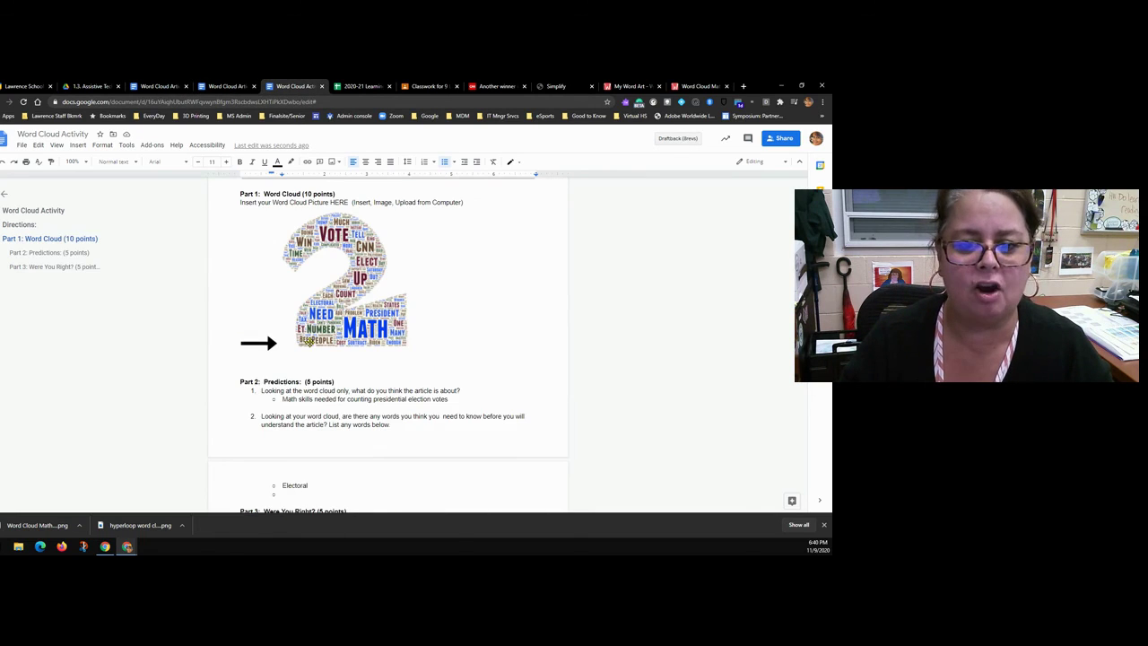
scroll(309, 341, up, 2)
drag(404, 242, 264, 243)
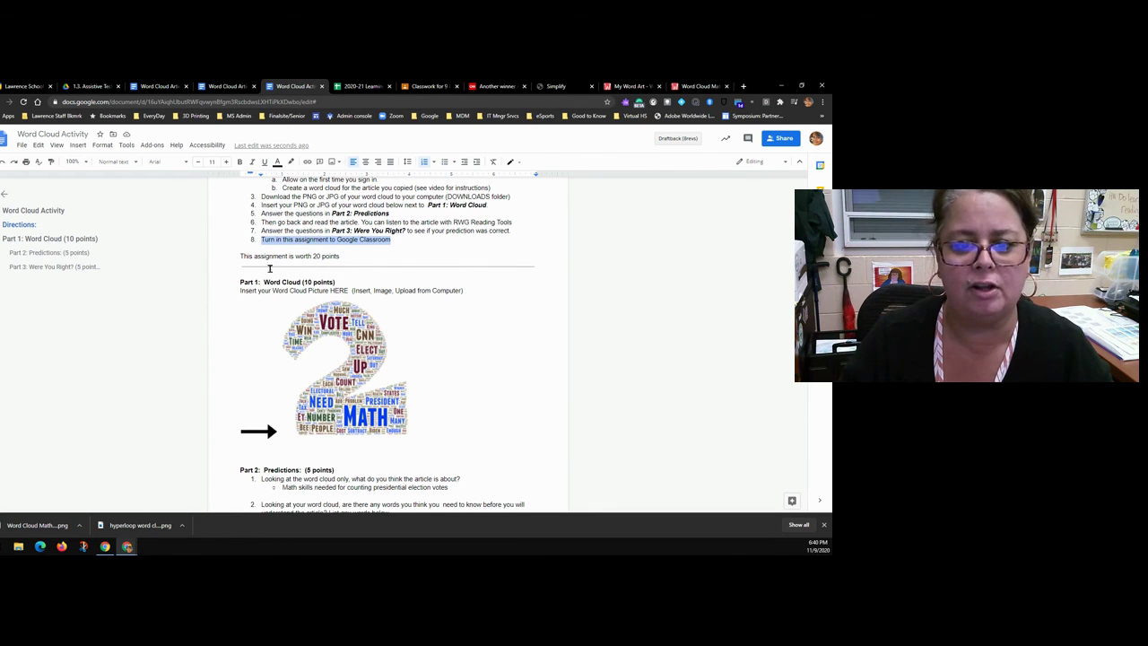
scroll(473, 406, down, 5)
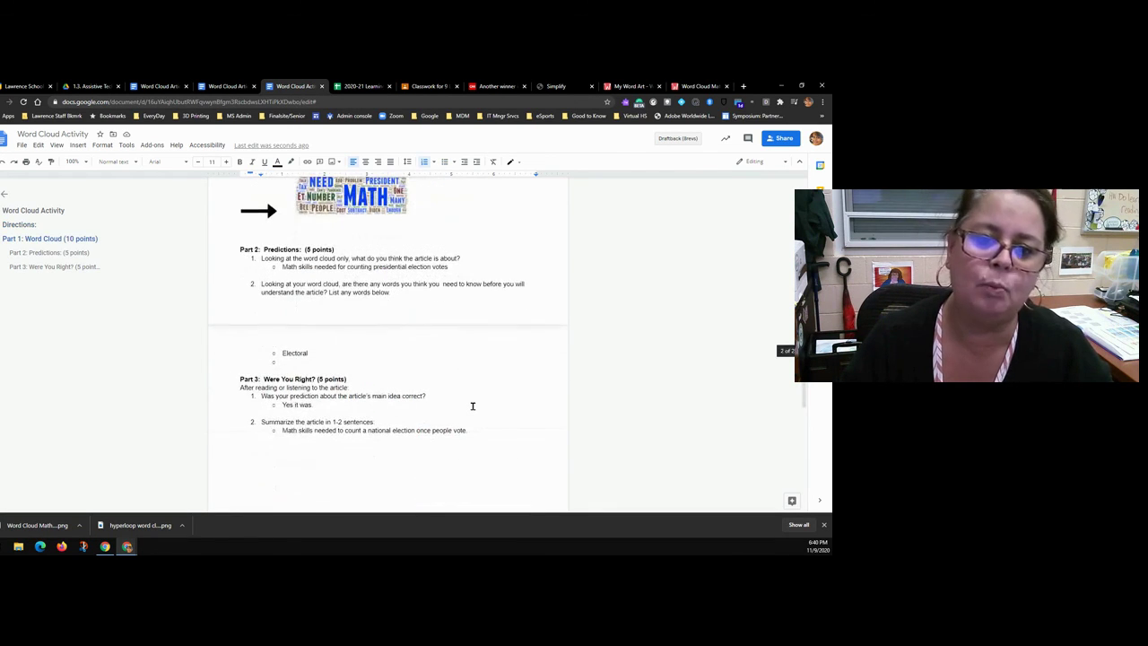
scroll(472, 407, up, 4)
scroll(473, 406, up, 3)
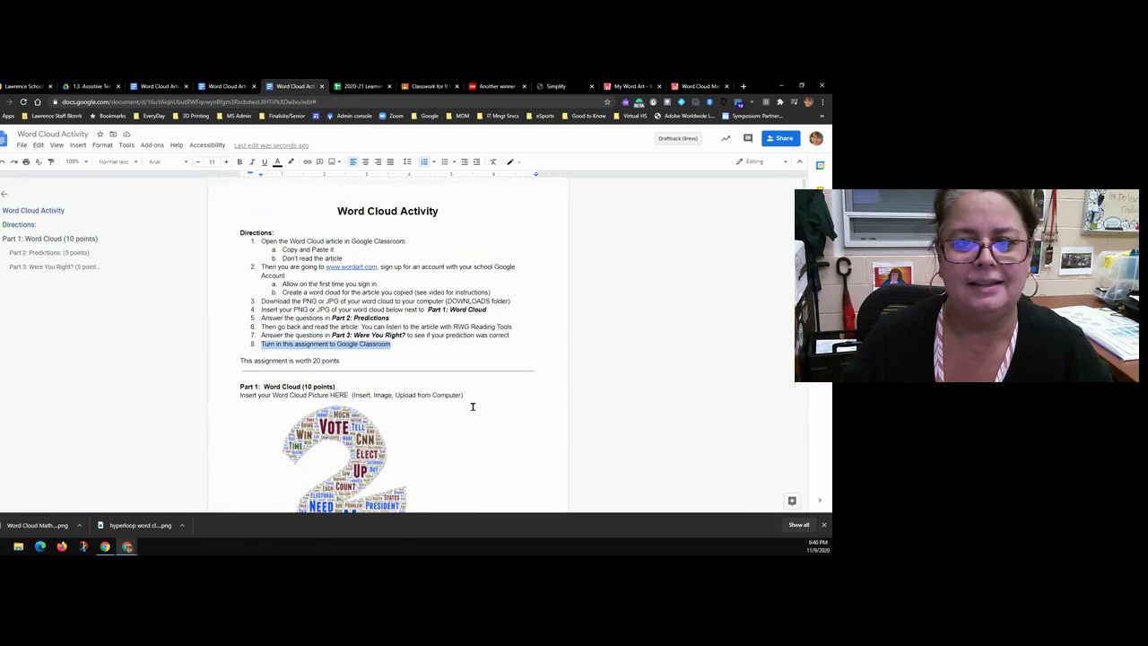